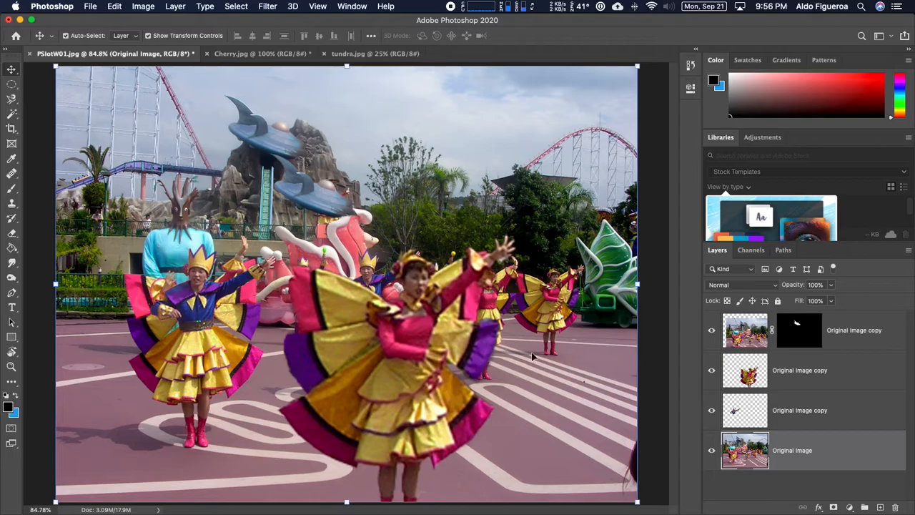
Step: View tundra.jpg fitted to the window and return to the parade photo
left_click(390, 55)
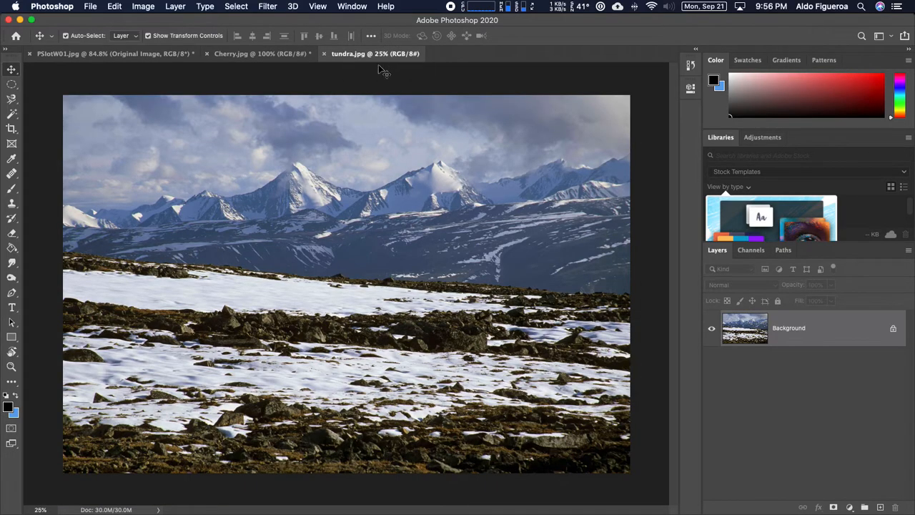
key("super+0")
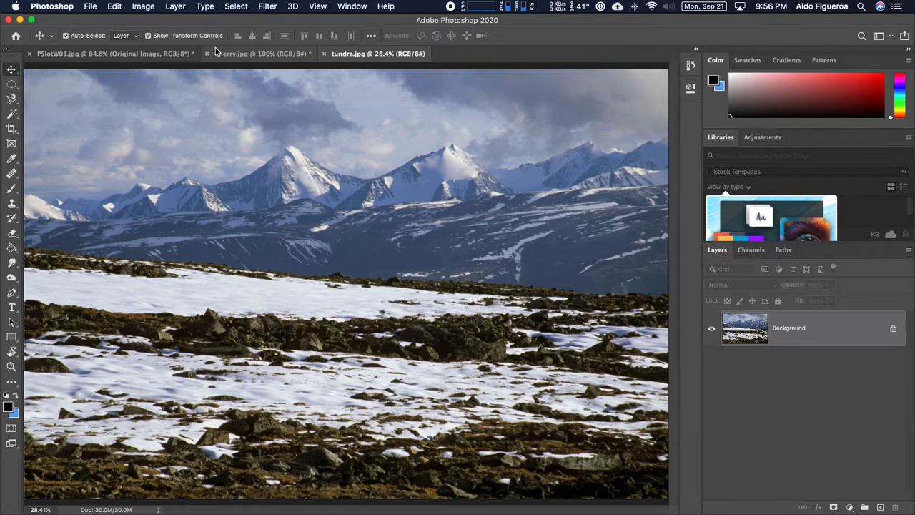
left_click(164, 54)
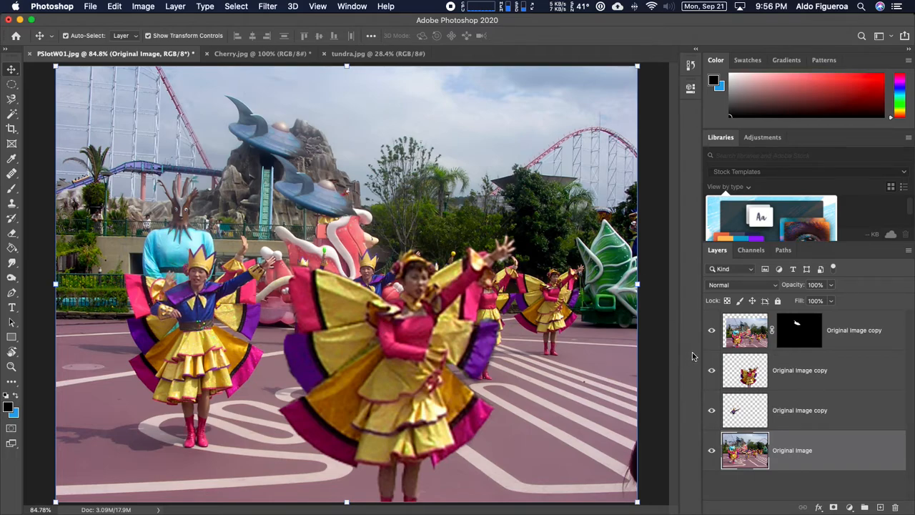
Step: Select the layer with the blue-costumed figure's upper body and hide all other layers to isolate it
left_click(841, 420)
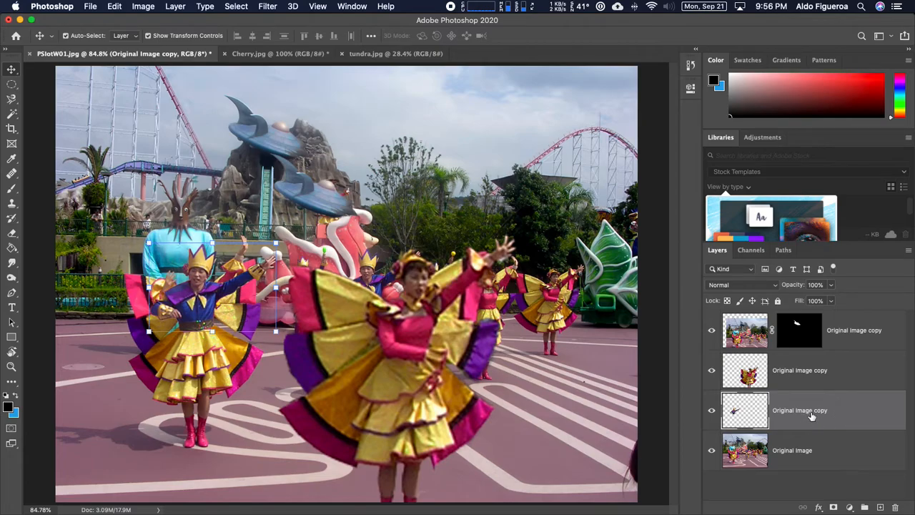
left_click_drag(712, 372, 712, 331)
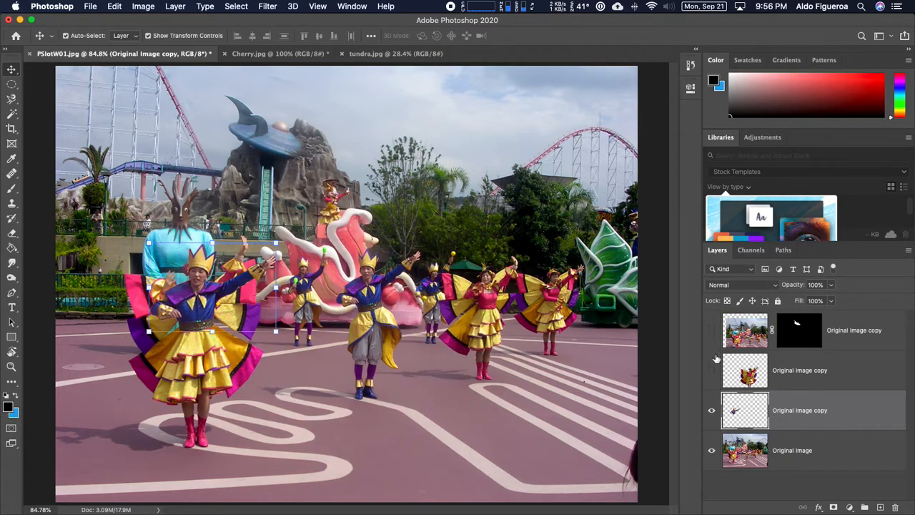
left_click(711, 449)
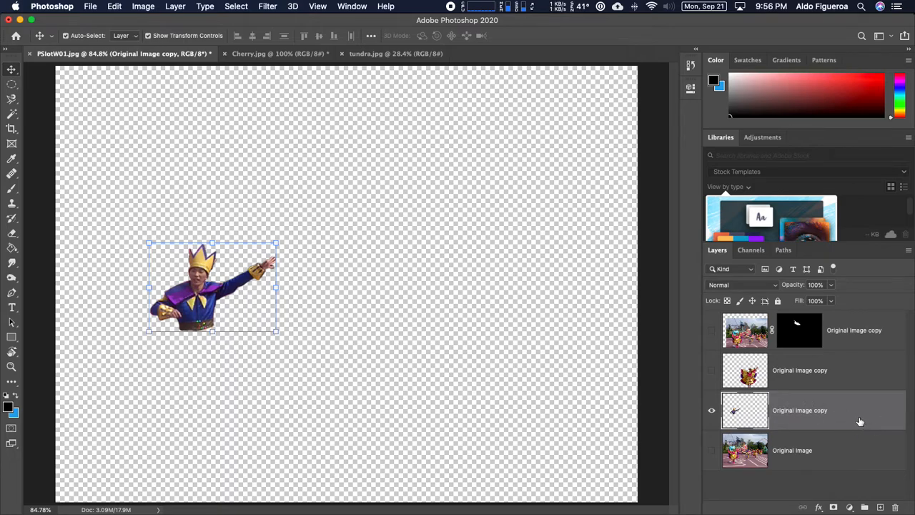
Step: Duplicate the blue-costumed figure's layer within the same document and delete the duplicate
left_click_drag(860, 417, 881, 507)
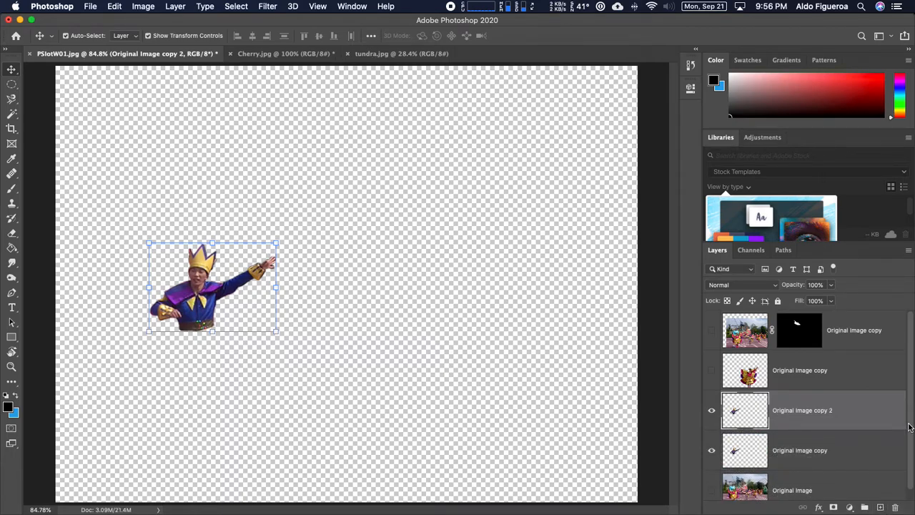
scroll(909, 427, "down", 1)
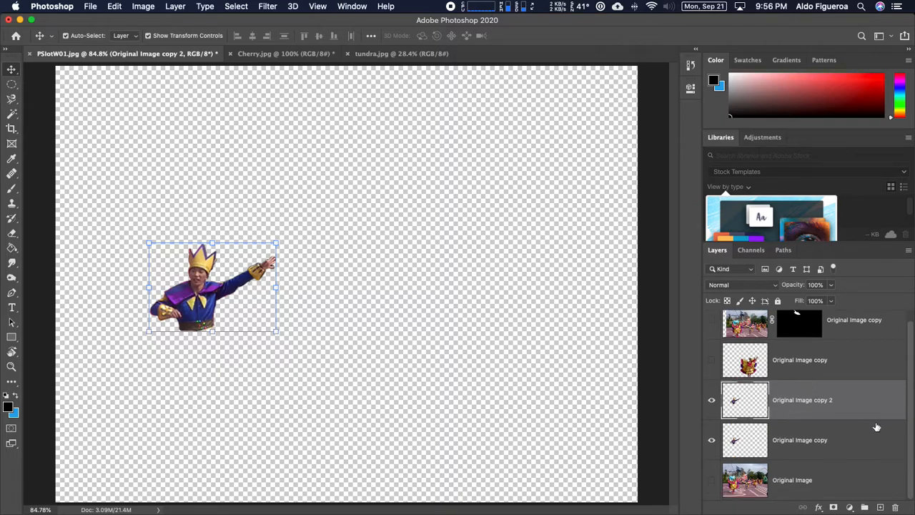
left_click_drag(880, 404, 895, 505)
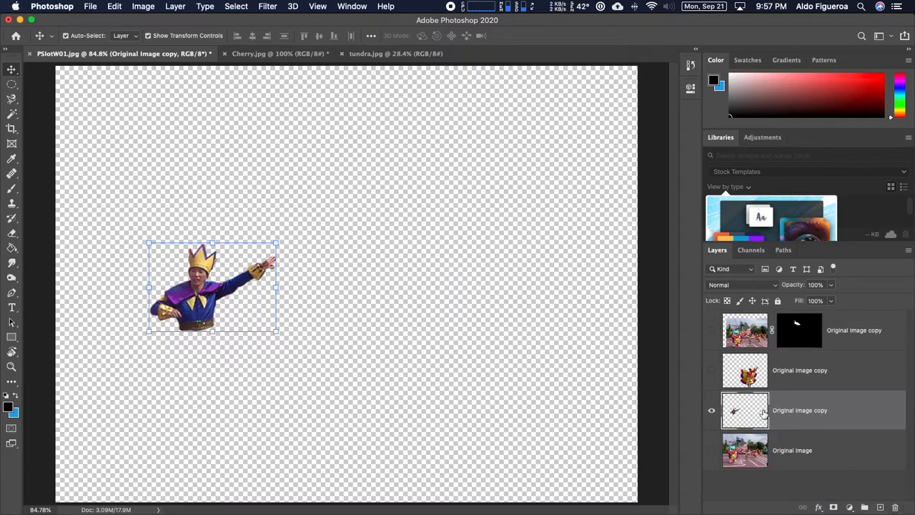
Step: Show only the flying saucer layer in the parade photo and apply its layer mask permanently
left_click(392, 54)
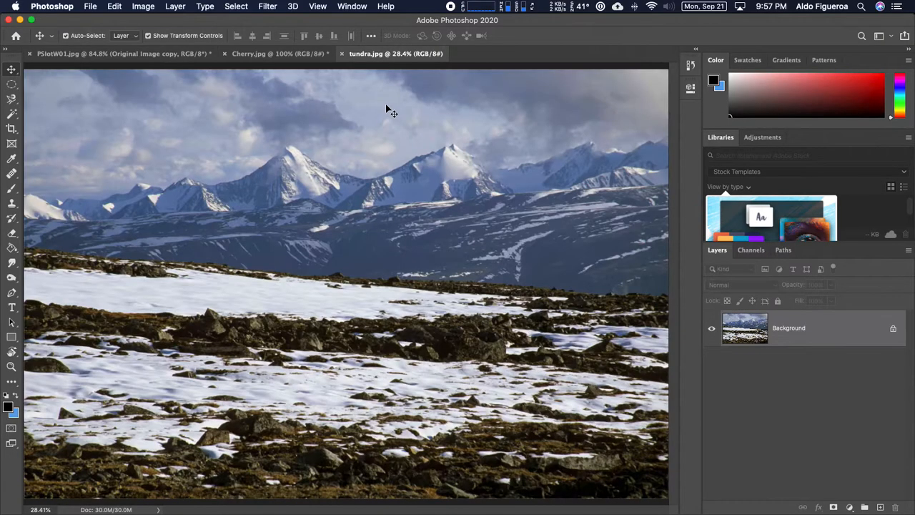
left_click(186, 56)
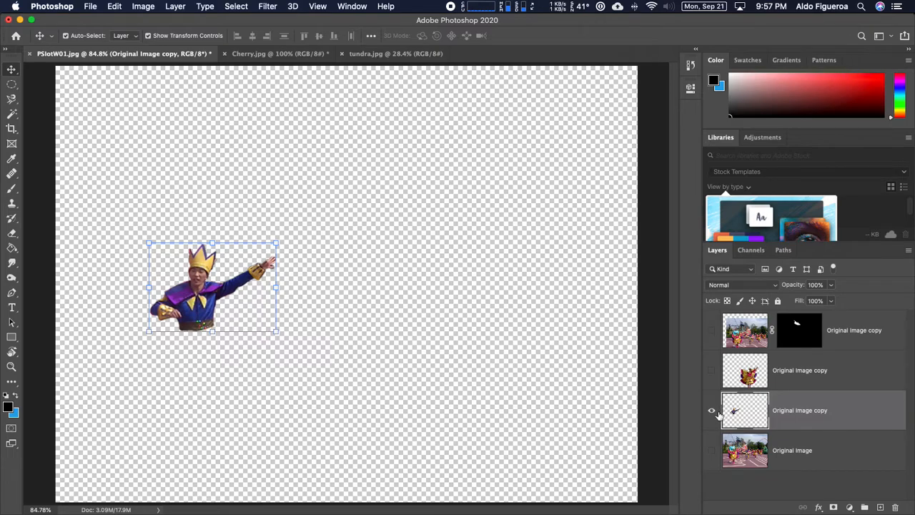
left_click(711, 410)
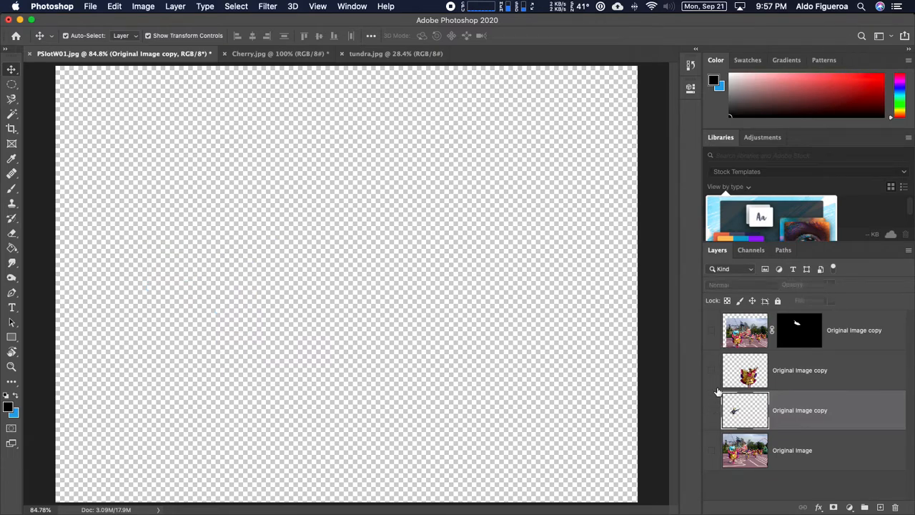
left_click(712, 331)
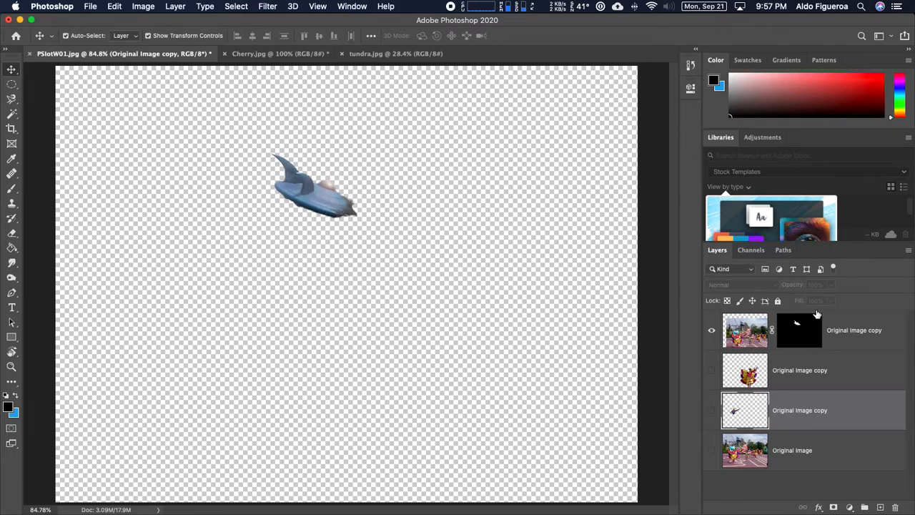
right_click(802, 337)
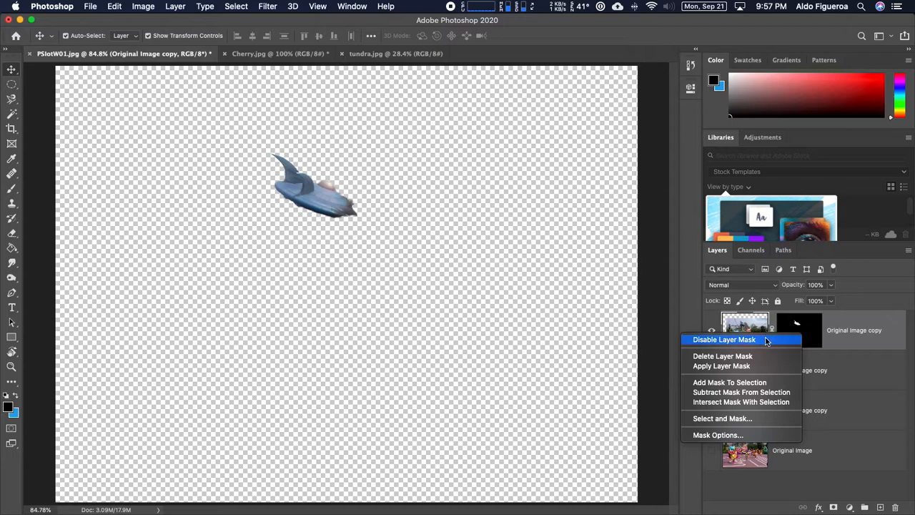
left_click(765, 368)
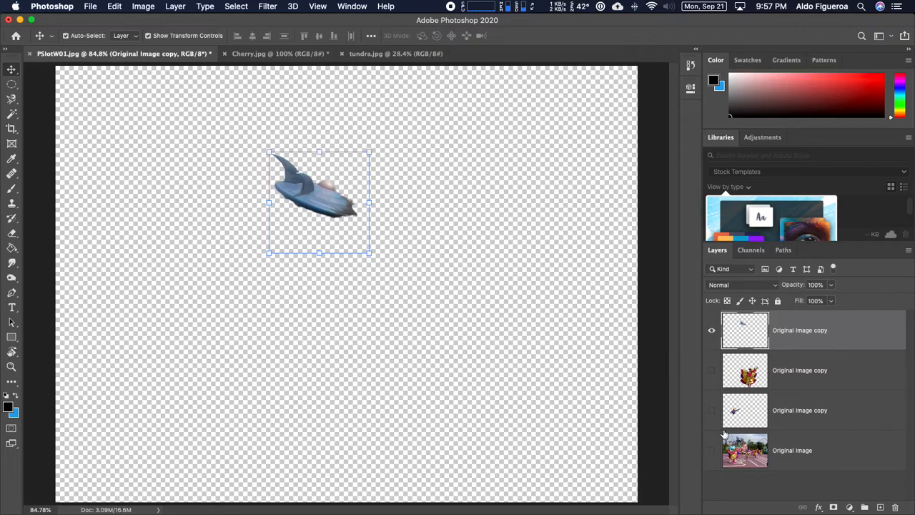
Step: Make the Original Image layer and both dancer cutout layers visible again
left_click(712, 451)
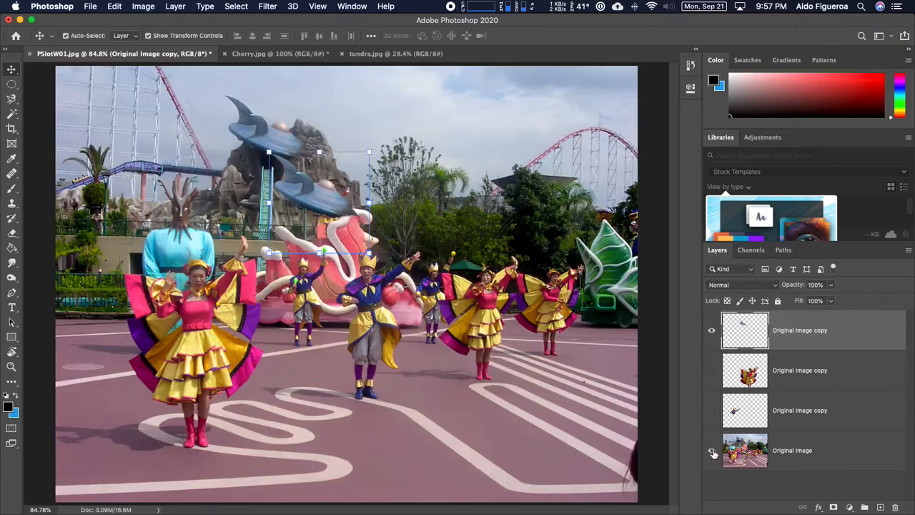
left_click(712, 411)
left_click(712, 371)
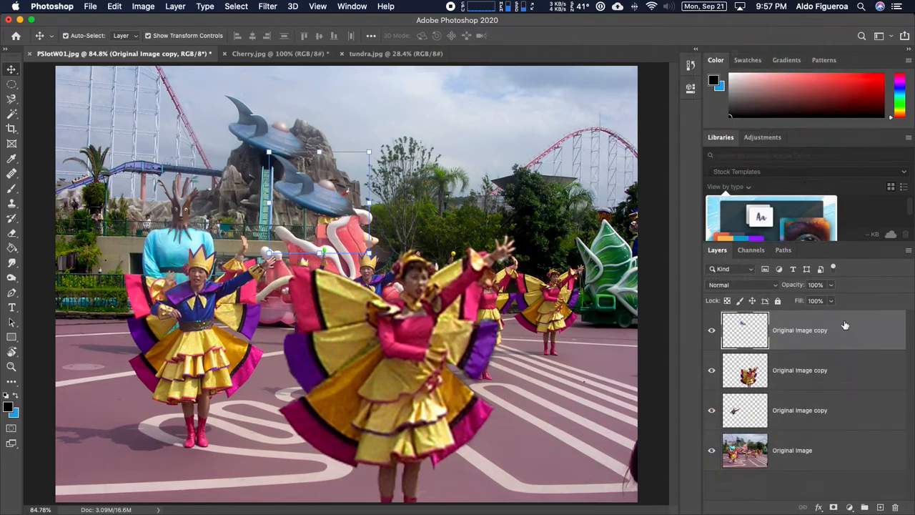
right_click(852, 330)
key("Escape")
right_click(741, 333)
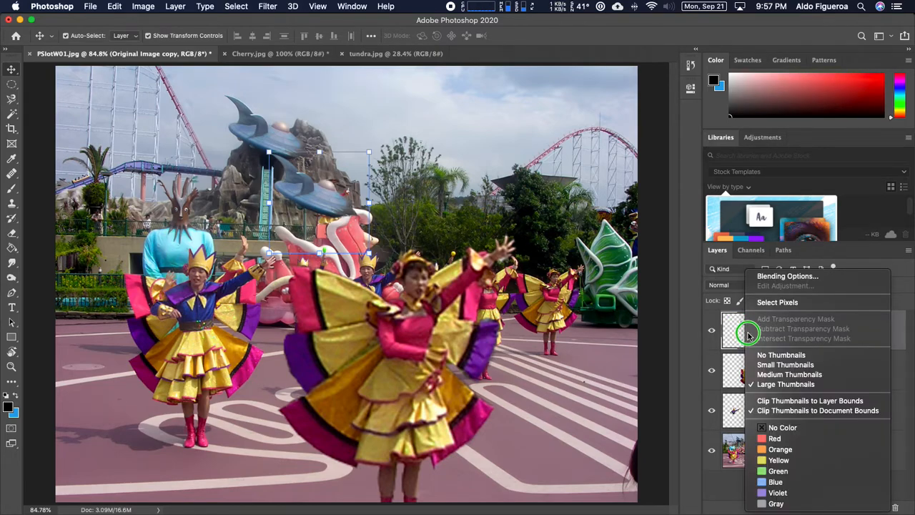
key("Escape")
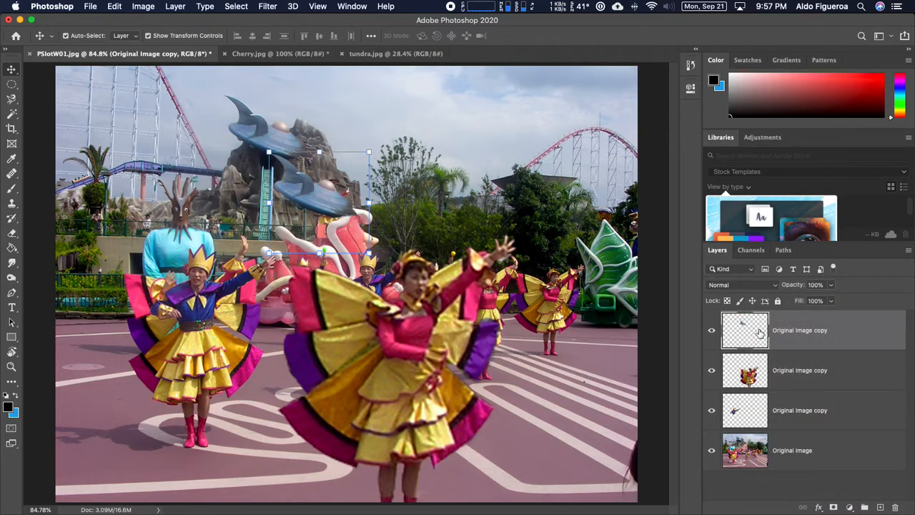
Step: Duplicate the flying saucer layer into the tundra.jpg document under the name "ufo"
right_click(853, 329)
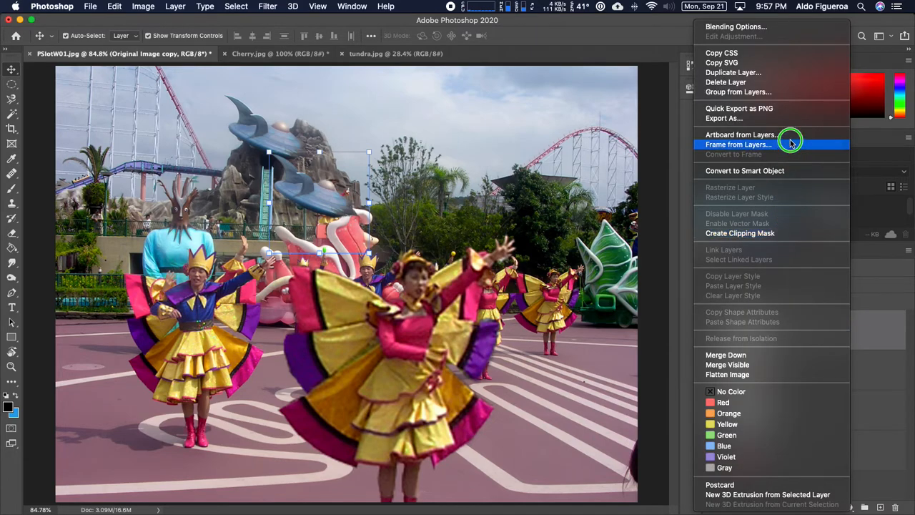
left_click(762, 74)
left_click_drag(551, 149, 555, 153)
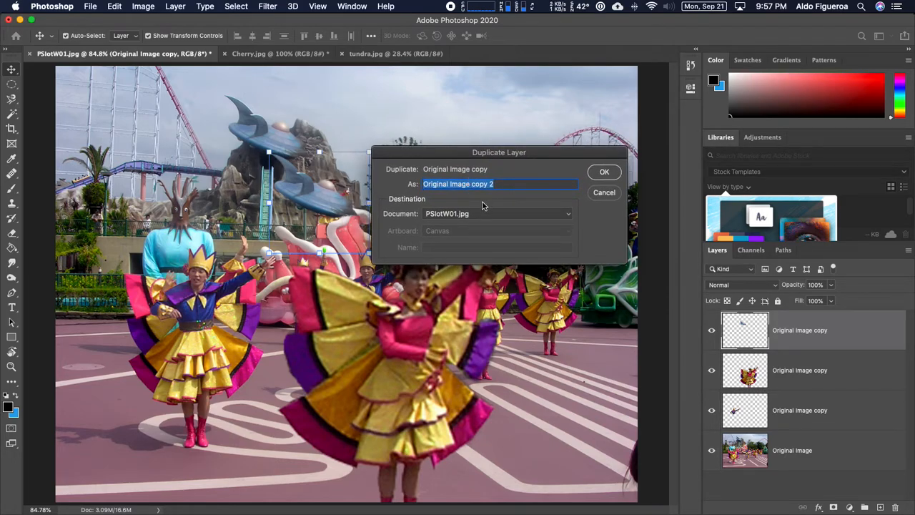
type("ufo")
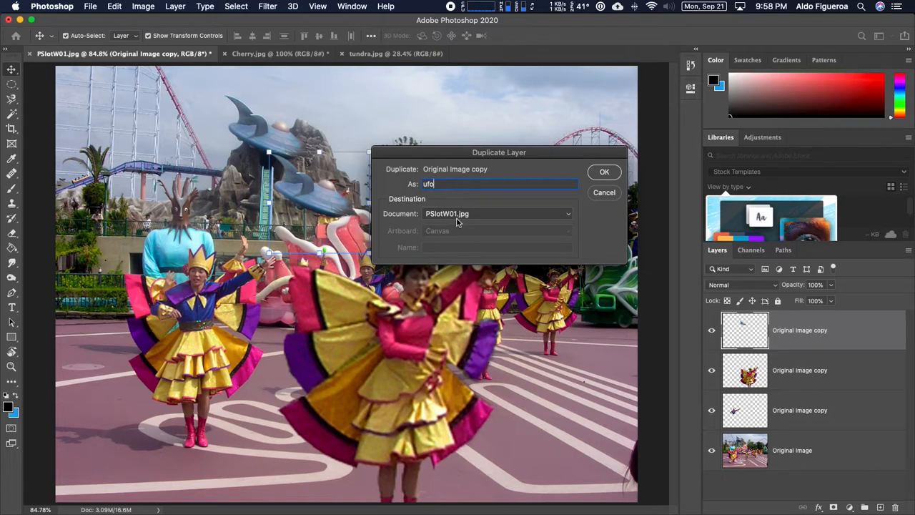
left_click(503, 214)
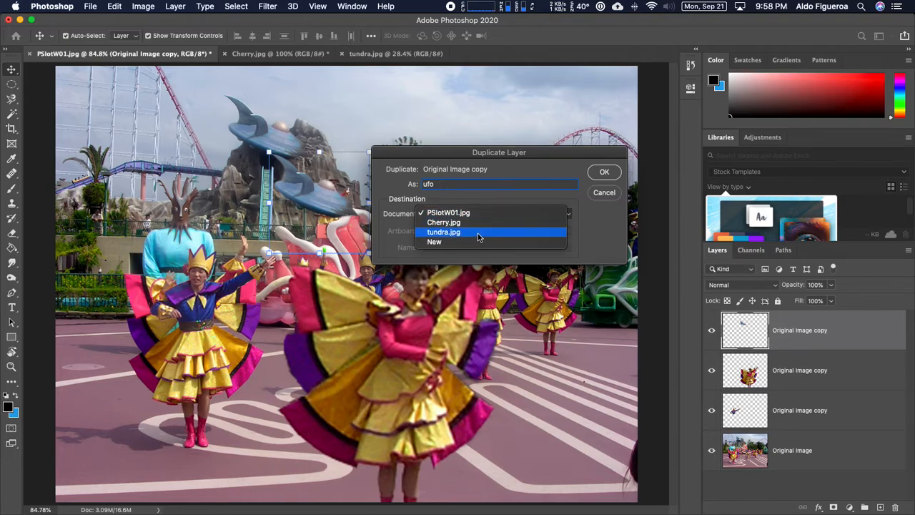
left_click(477, 233)
left_click(604, 172)
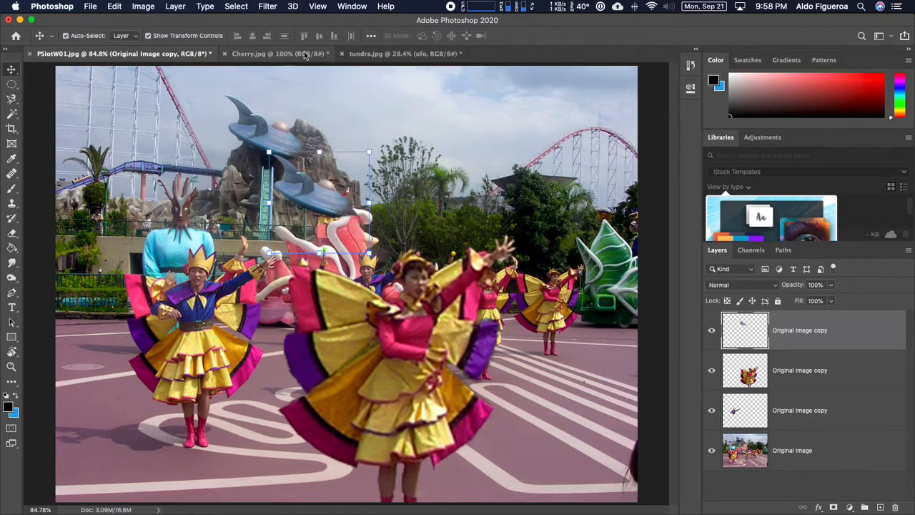
Step: In tundra.jpg, scale the ufo layer proportionally to about 830% and move it over the middle of the landscape
left_click(422, 62)
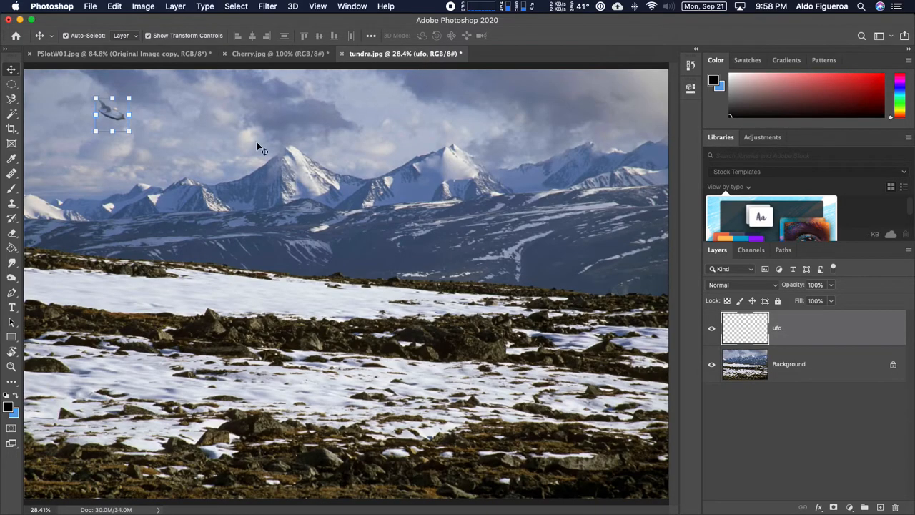
left_click_drag(116, 112, 570, 390)
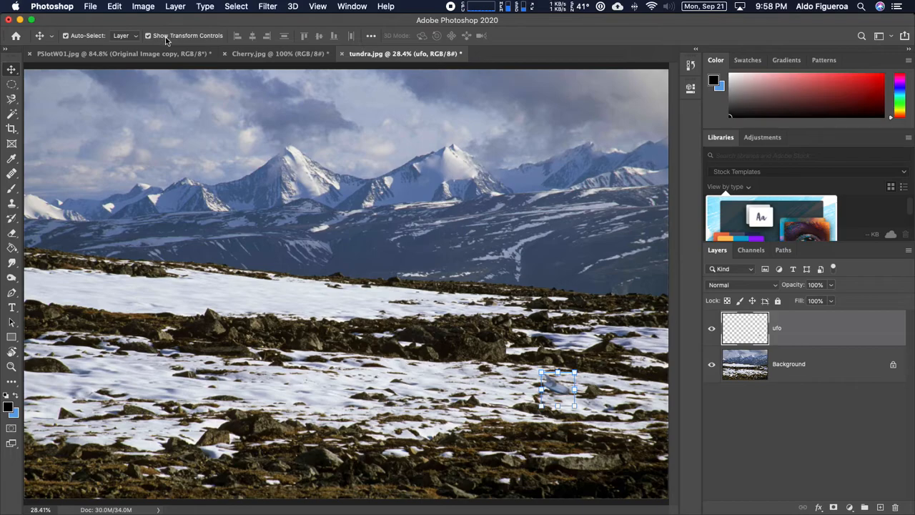
left_click_drag(541, 369, 403, 260)
left_click_drag(508, 341, 577, 409)
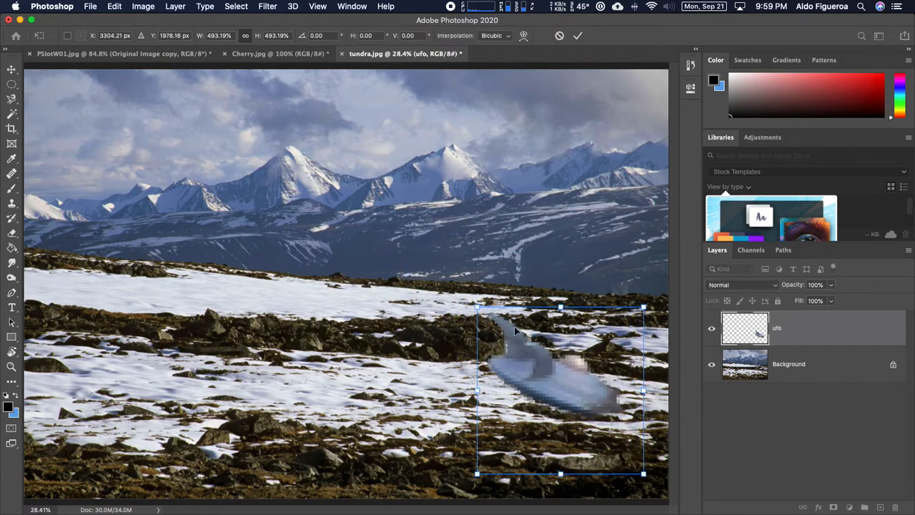
left_click_drag(478, 306, 364, 193)
left_click_drag(468, 341, 342, 282)
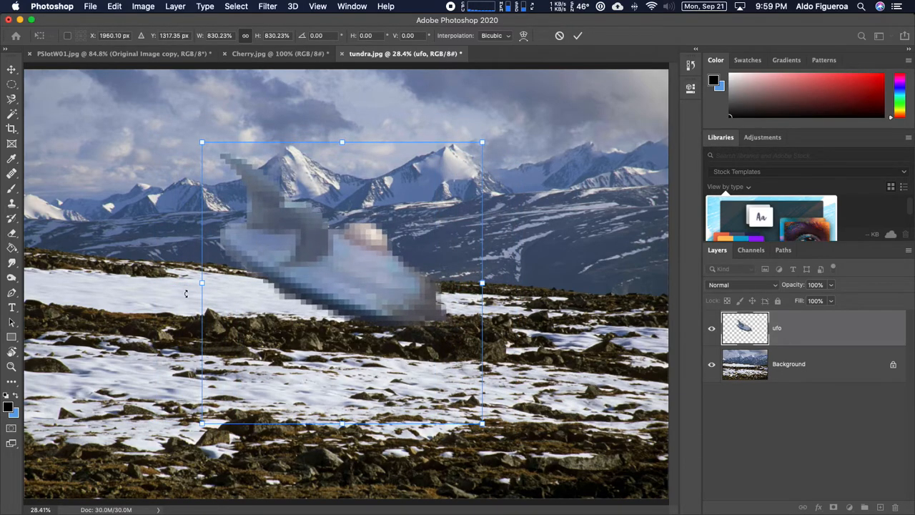
Step: Rotate the ufo about -6.3°, apply the transformation and shift the ufo slightly down and to the right
left_click_drag(191, 282, 192, 299)
left_click_drag(362, 277, 379, 279)
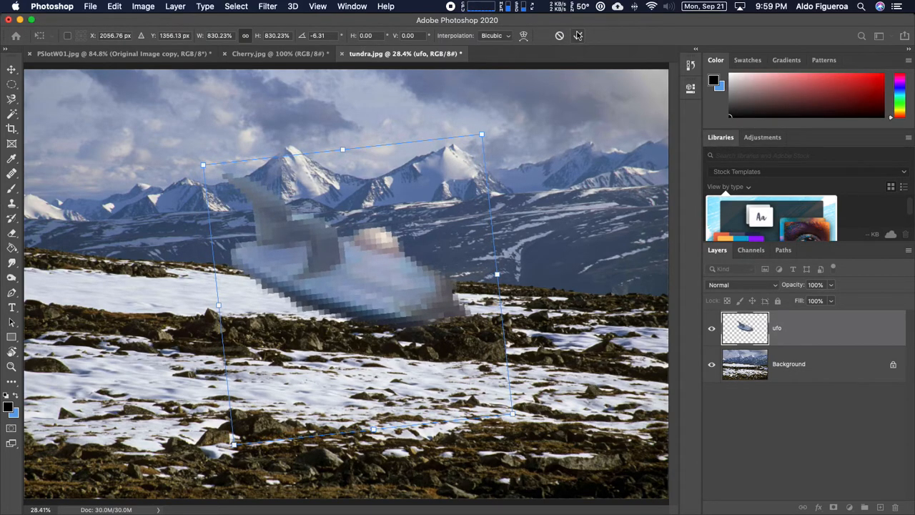
left_click(578, 36)
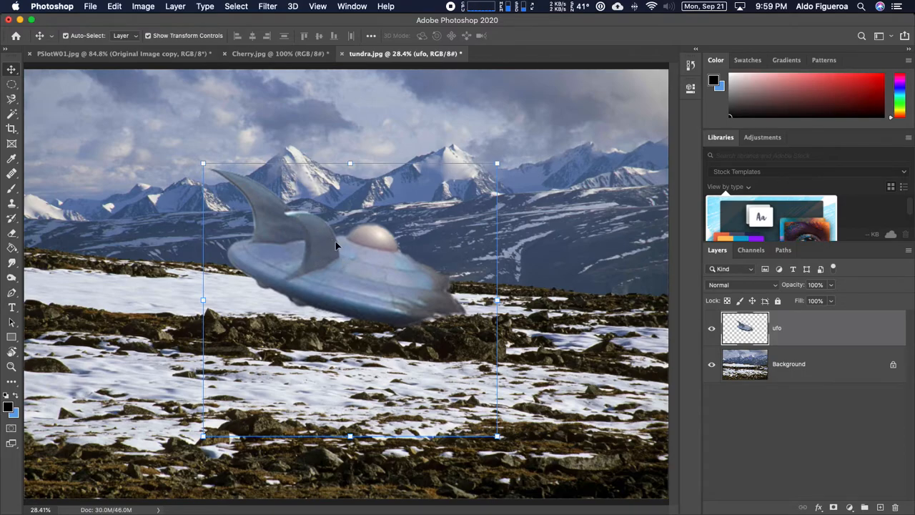
mouse_move(418, 294)
left_mouse_down()
mouse_move(392, 286)
mouse_move(425, 305)
left_mouse_up()
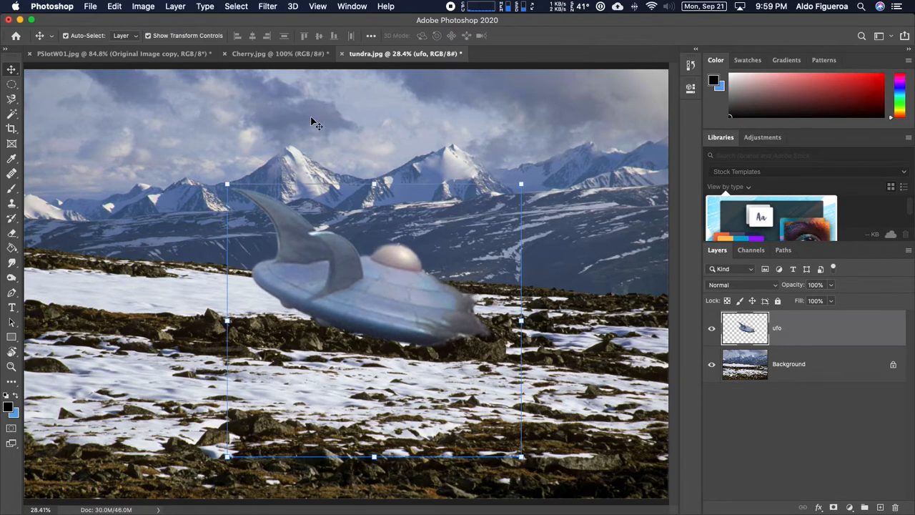
Step: Duplicate the large foreground dancer cutout from PSlotW01.jpg into the tundra.jpg document under the name "dancer1"
left_click(135, 54)
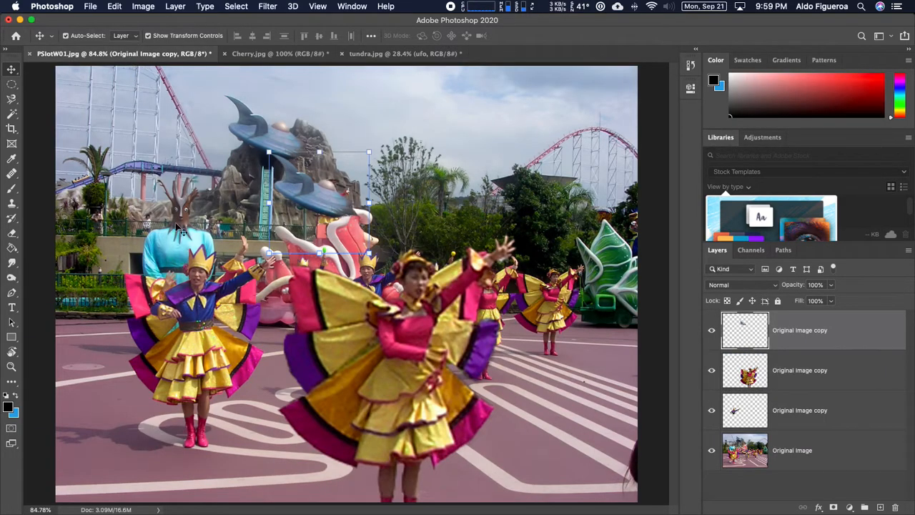
left_click(815, 374)
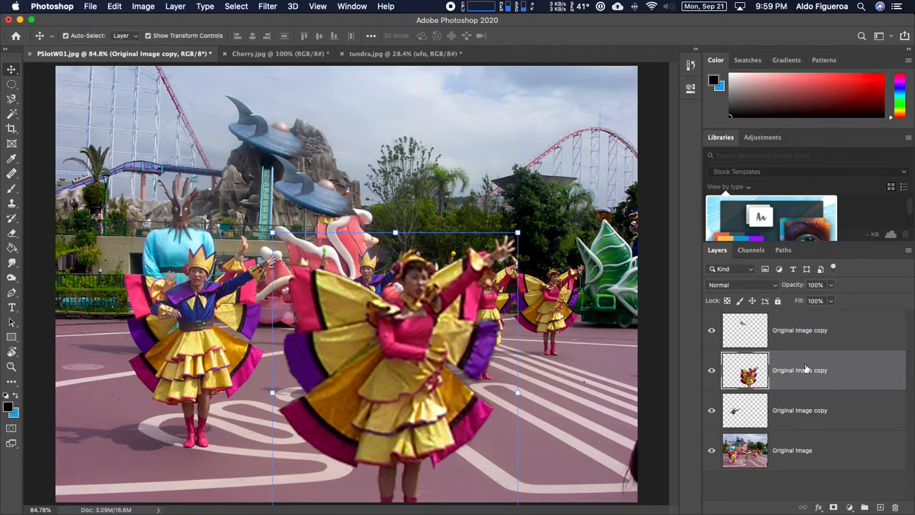
right_click(805, 368)
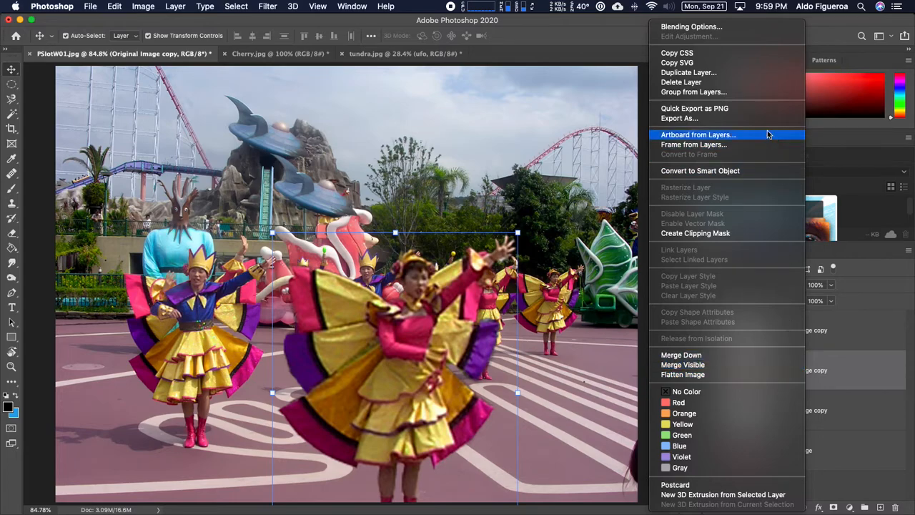
left_click(731, 74)
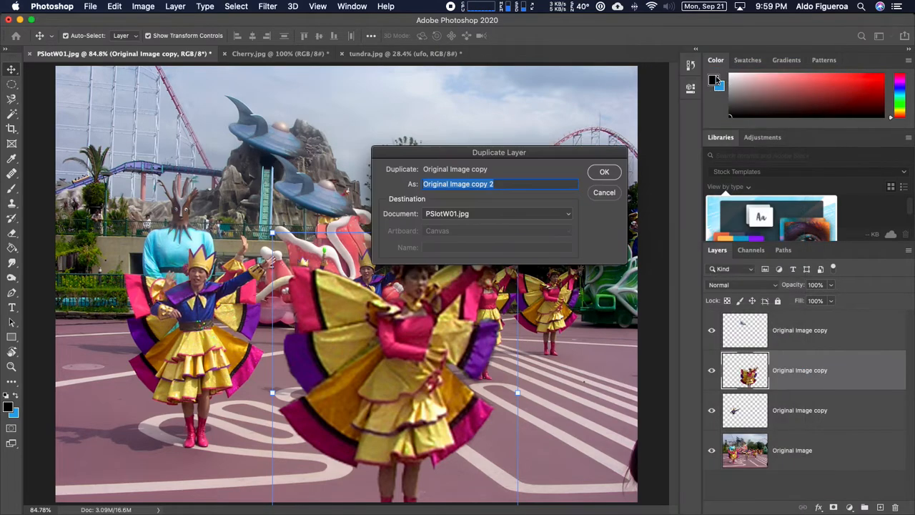
left_click(468, 214)
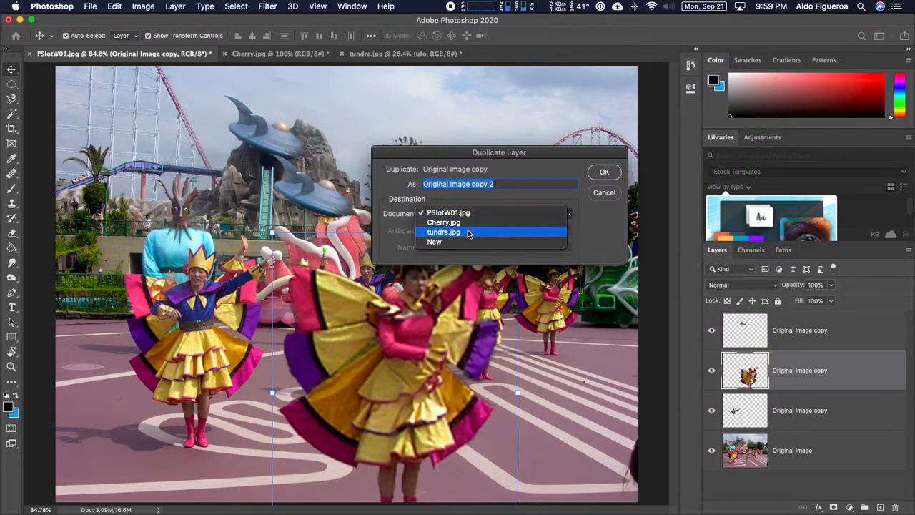
left_click(467, 233)
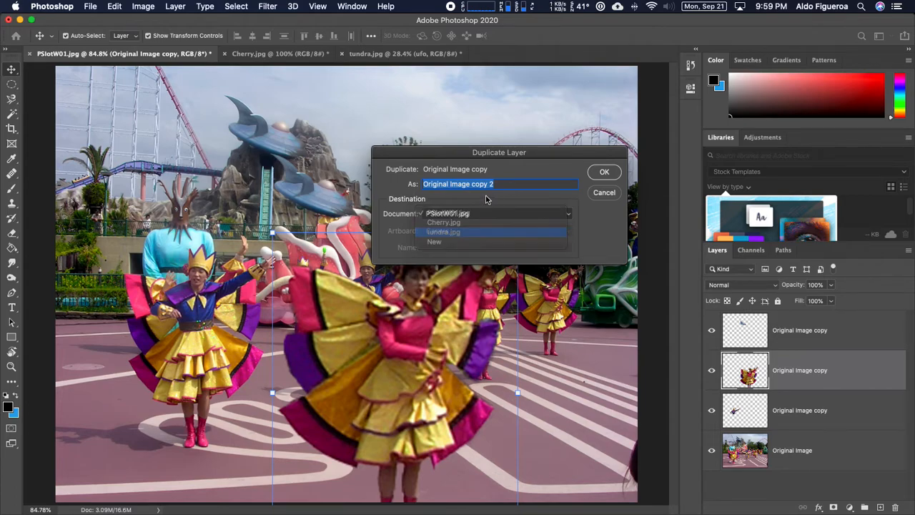
double_click(481, 184)
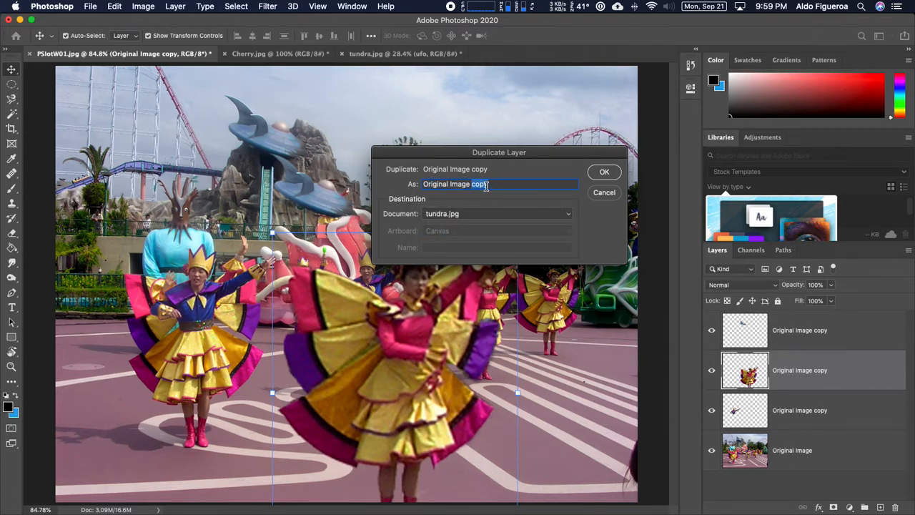
triple_click(485, 183)
type("dancer1")
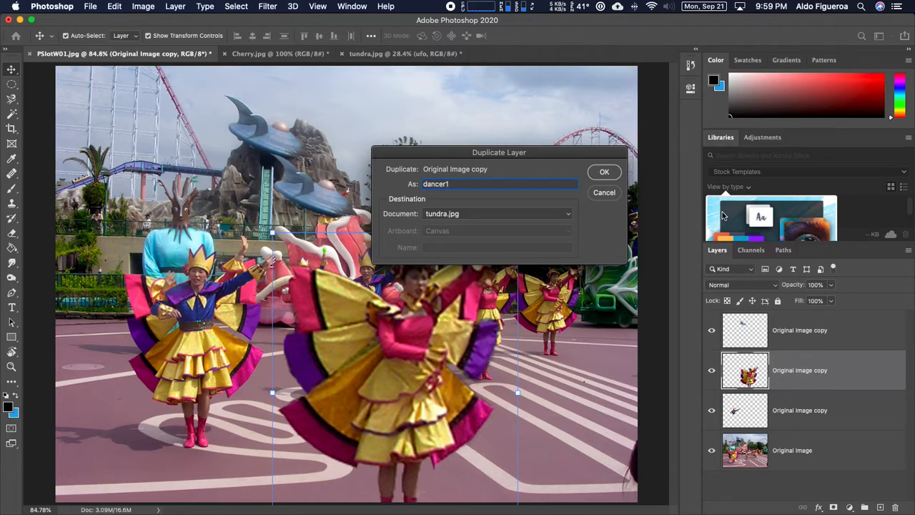
left_click(608, 172)
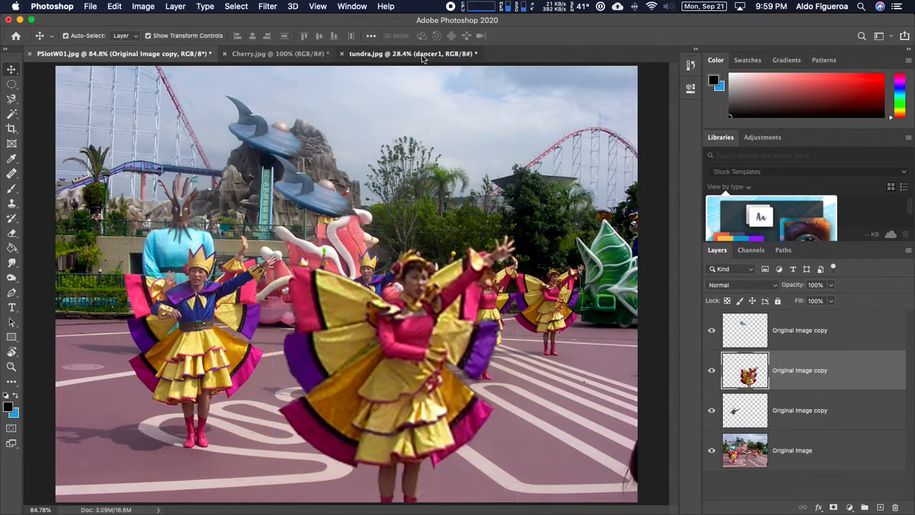
Step: In tundra.jpg, move dancer1 onto the snowy ground just below the pointed right end of the ufo
left_click(423, 55)
left_click_drag(124, 174, 532, 378)
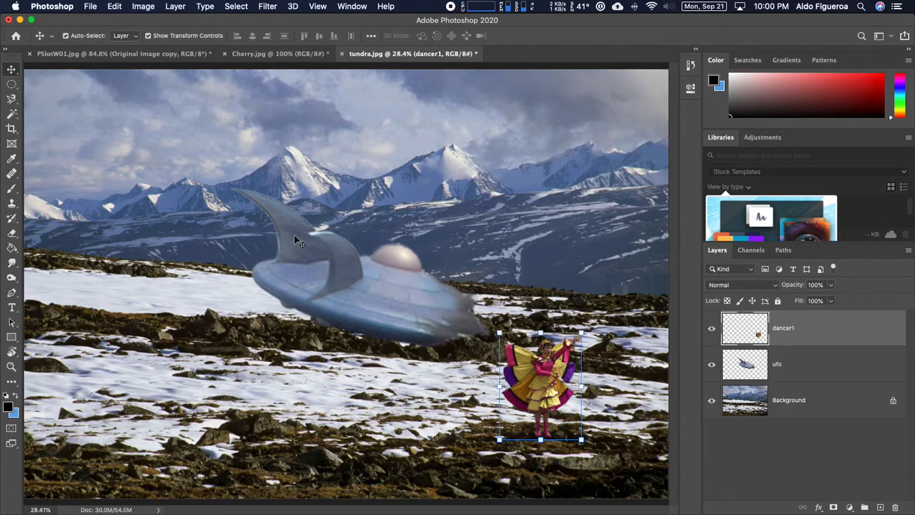
left_click_drag(542, 383, 504, 389)
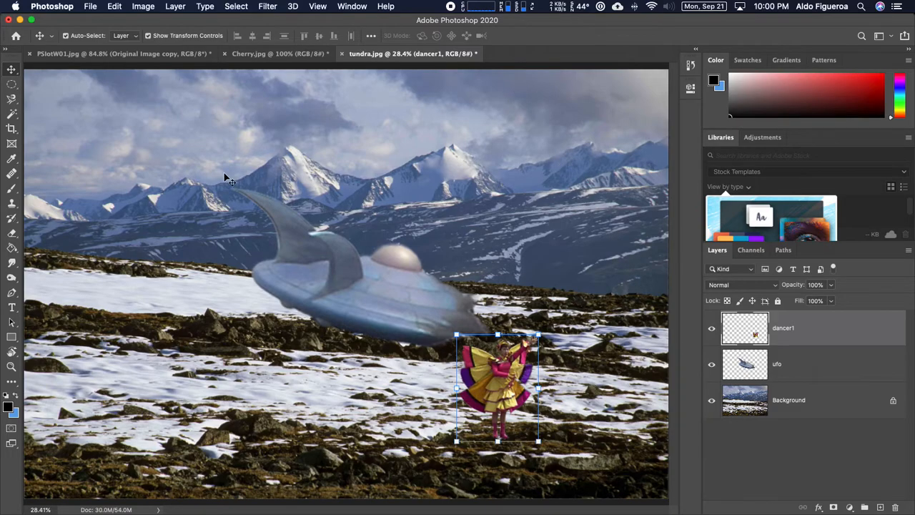
Step: Duplicate the crowned half-figure dancer cutout from PSlotW01.jpg into tundra.jpg as "dancer2" and place it on the snow left of dancer1
left_click(190, 57)
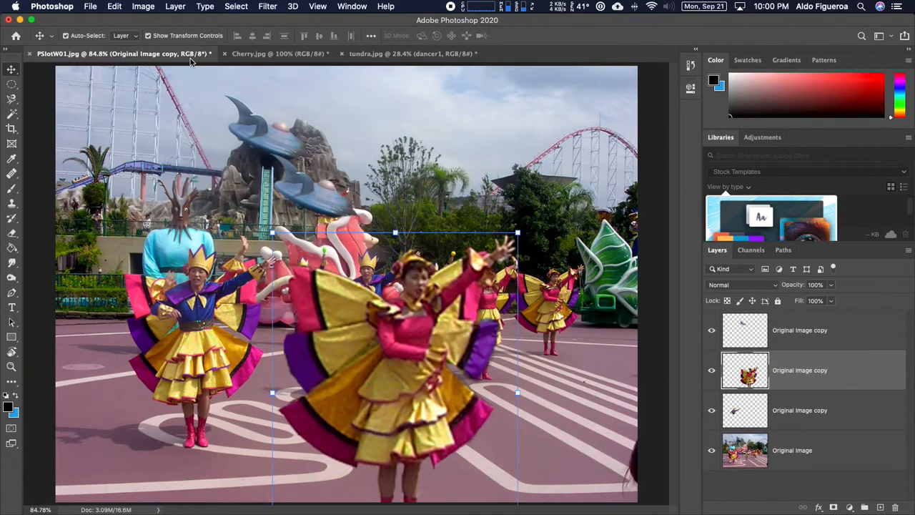
left_click(826, 419)
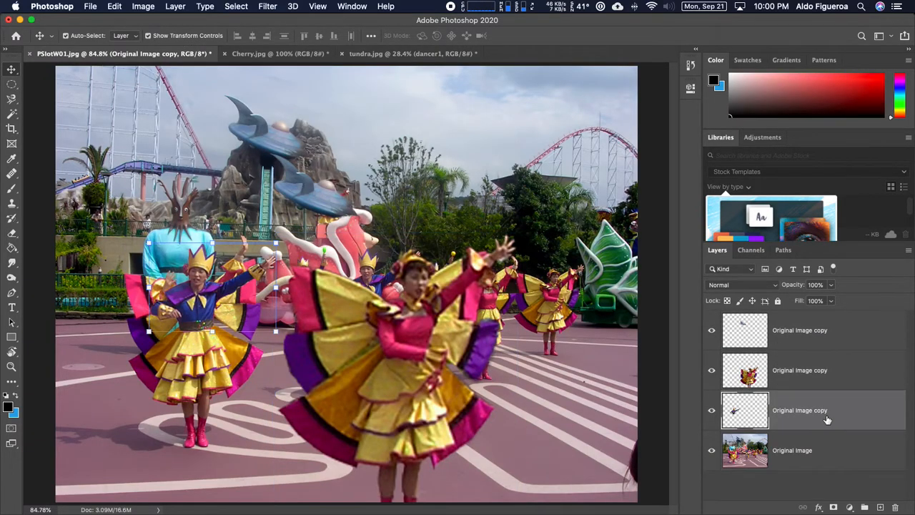
right_click(798, 401)
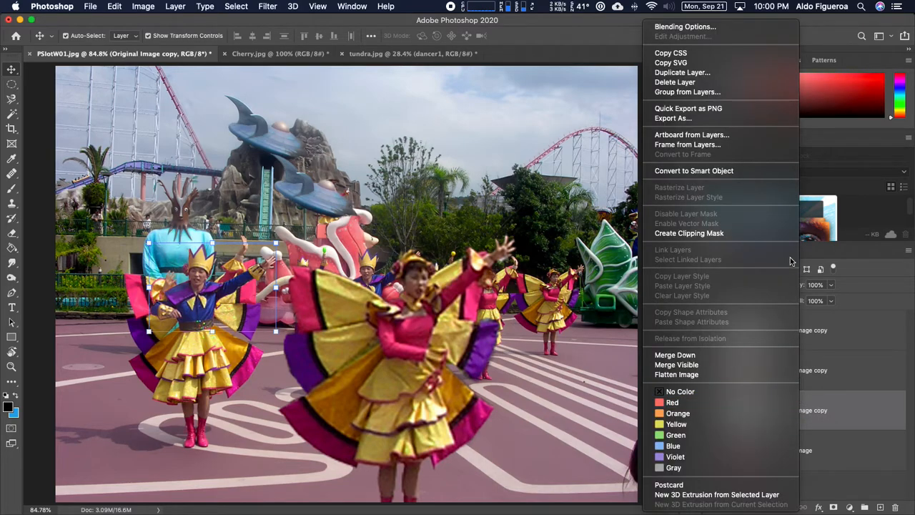
left_click(741, 73)
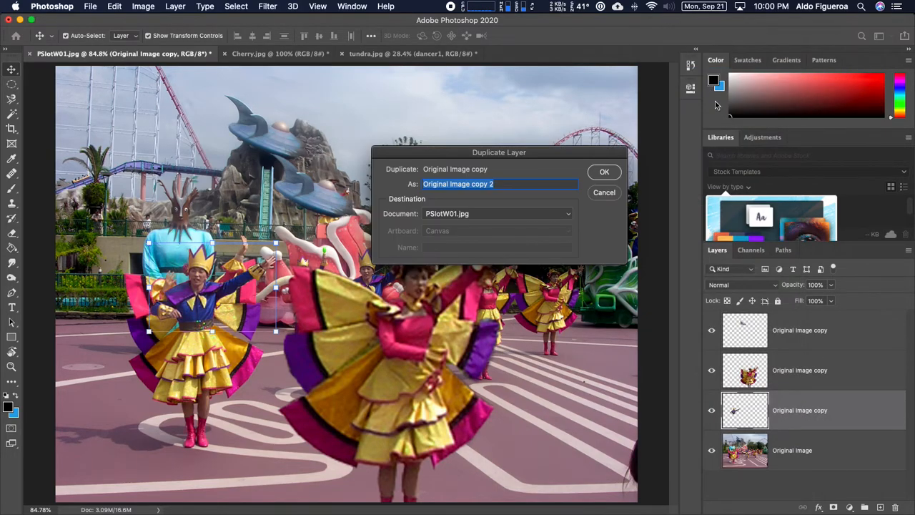
left_click(497, 217)
left_click(498, 233)
type("dancer")
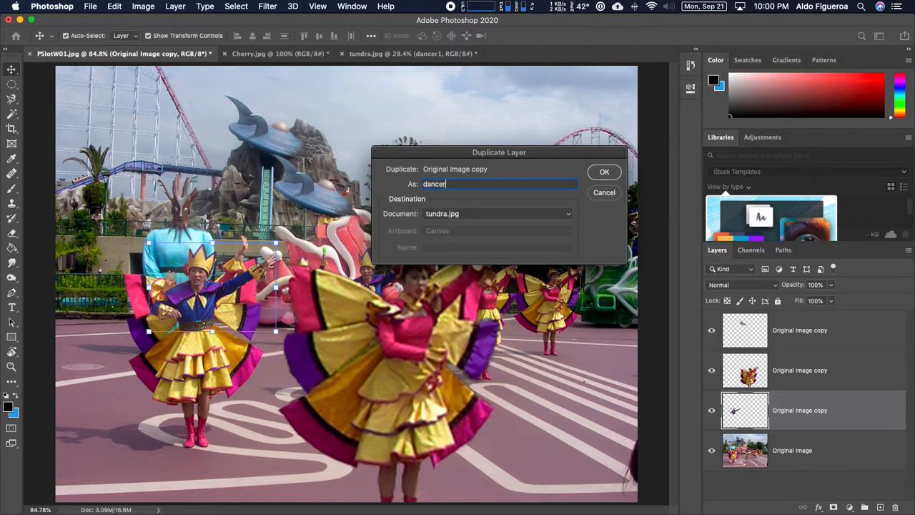
type("2")
left_click(617, 175)
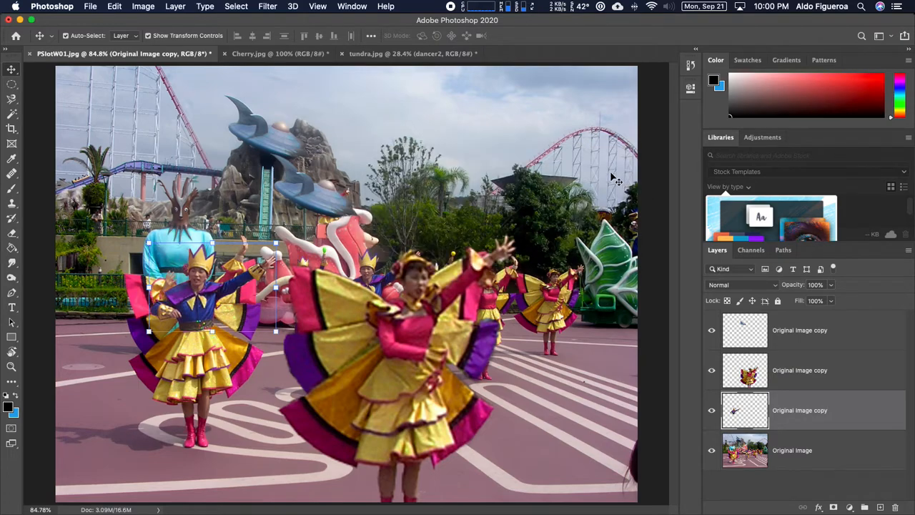
left_click(418, 56)
left_click_drag(76, 143, 426, 379)
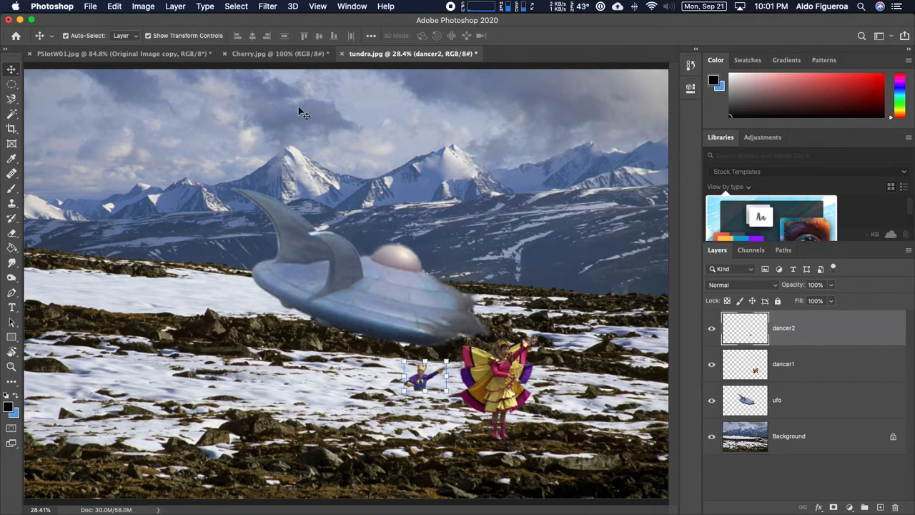
Step: Copy the selected cherry from Cherry.jpg and paste it into tundra.jpg as a new layer
left_click(265, 53)
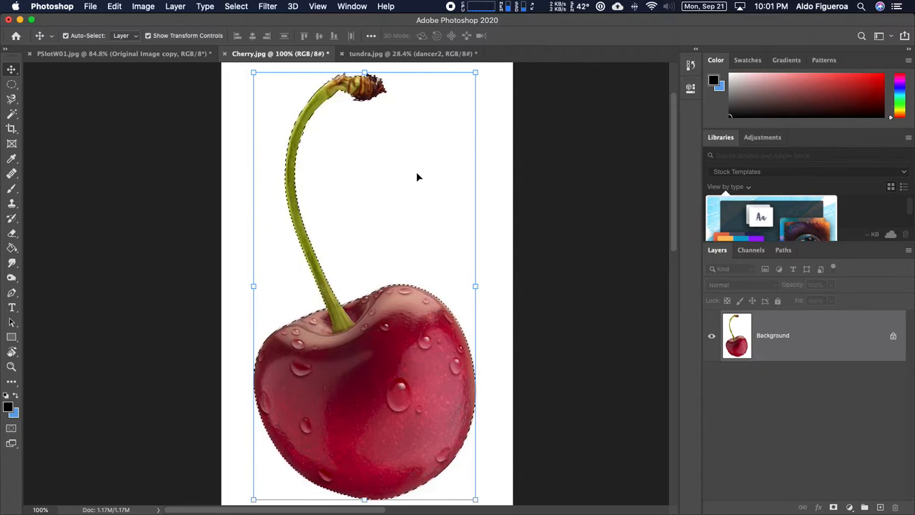
left_click(115, 7)
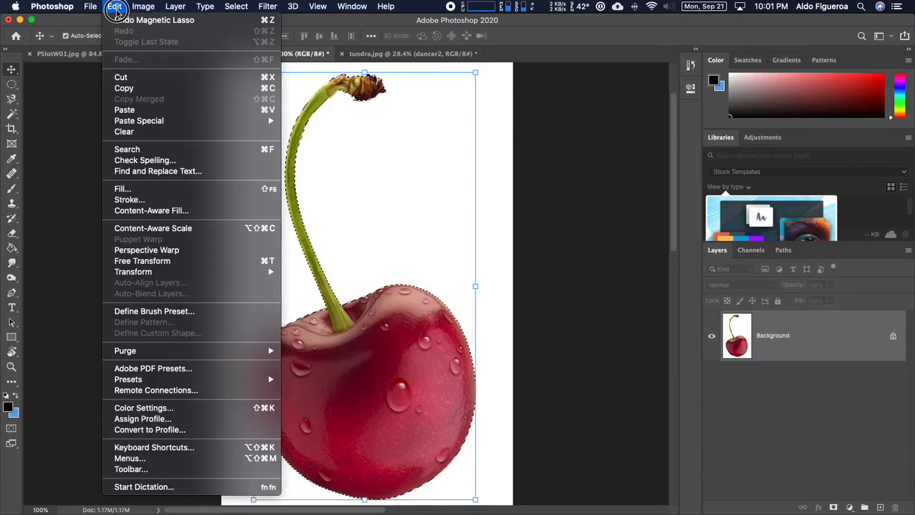
left_click(123, 88)
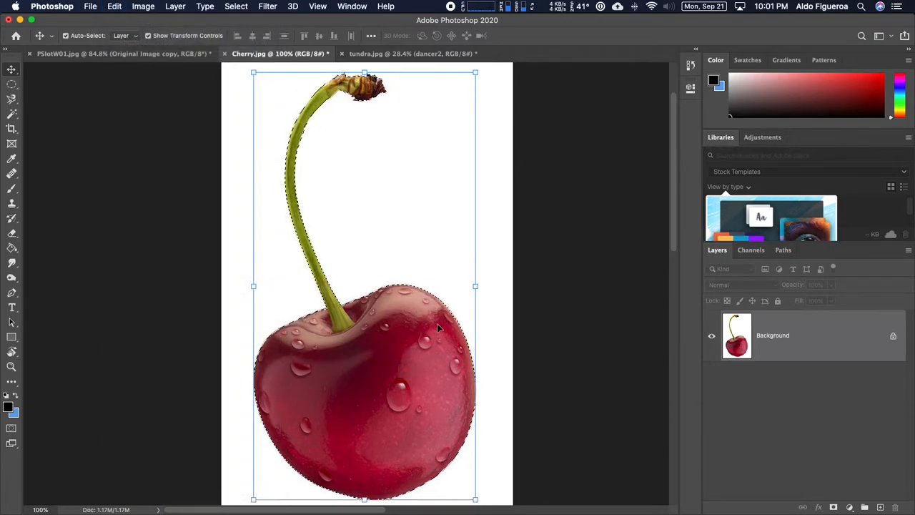
left_click(413, 54)
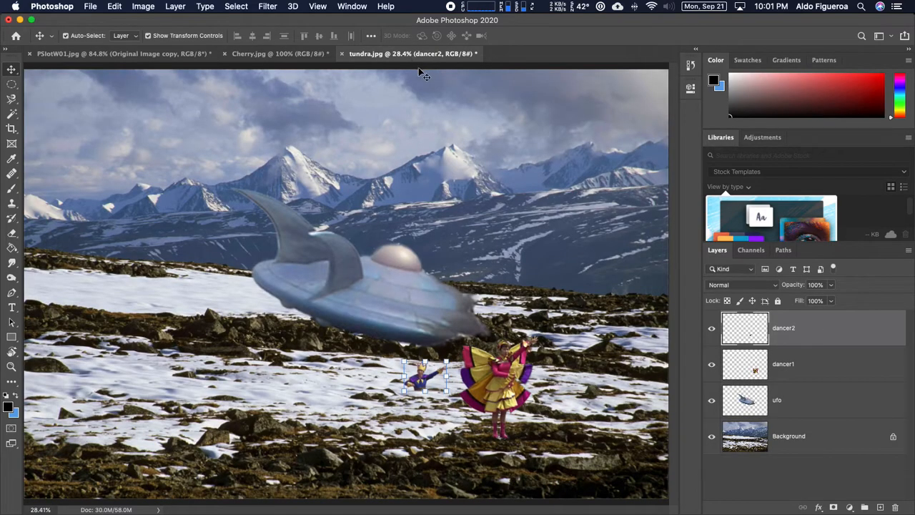
left_click(118, 7)
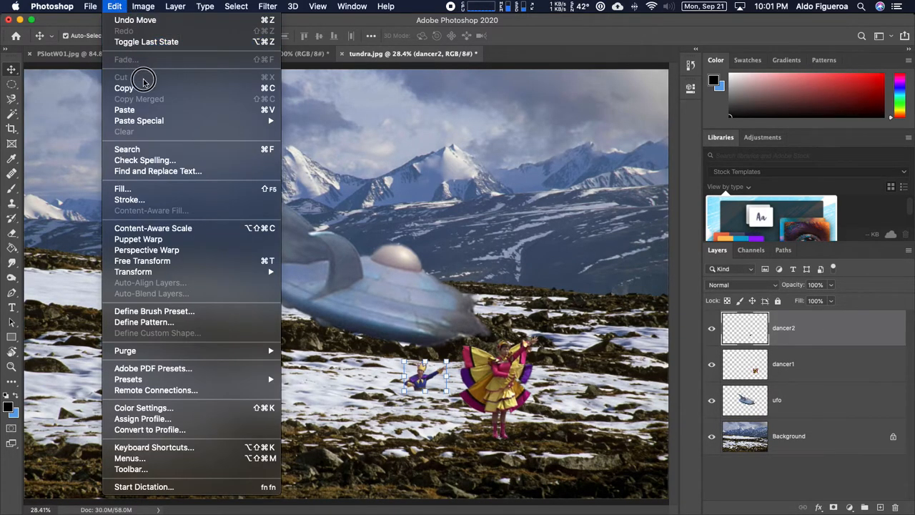
left_click(149, 112)
Step: Move the cherry to the snow left of the ufo, enlarge it proportionally to about twice its size and apply the transformation
left_click_drag(375, 329, 173, 393)
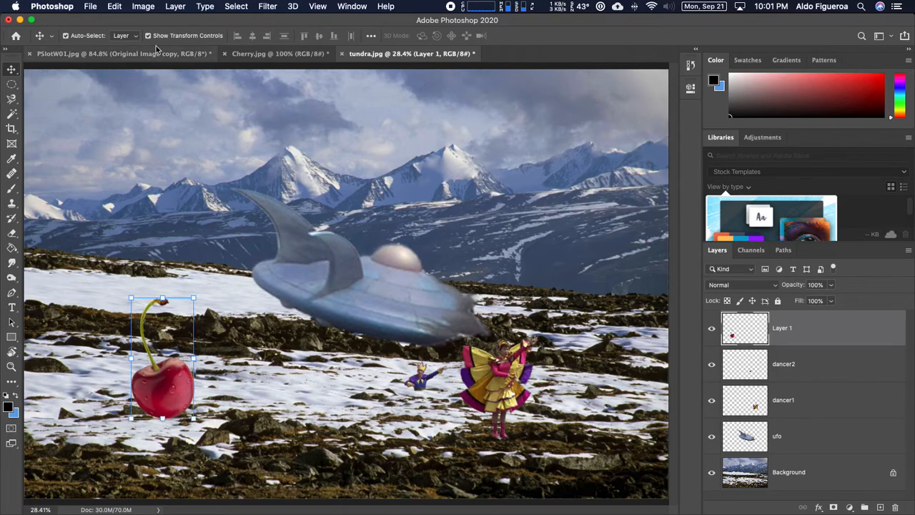
left_click_drag(193, 299, 327, 199)
left_click_drag(203, 355, 180, 367)
left_click(577, 37)
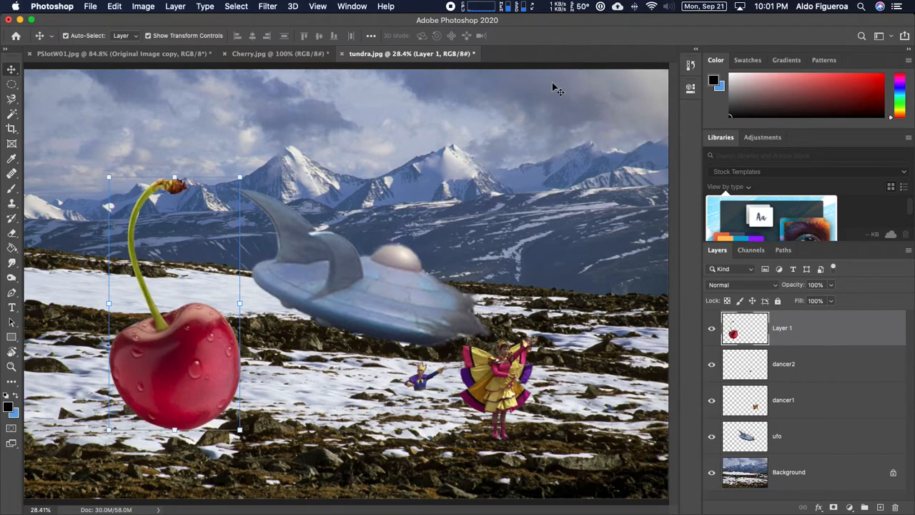
Step: Puppet Warp the cherry with pins along its stem, bend the stem's tip down toward the ufo and apply the warp
left_click(115, 7)
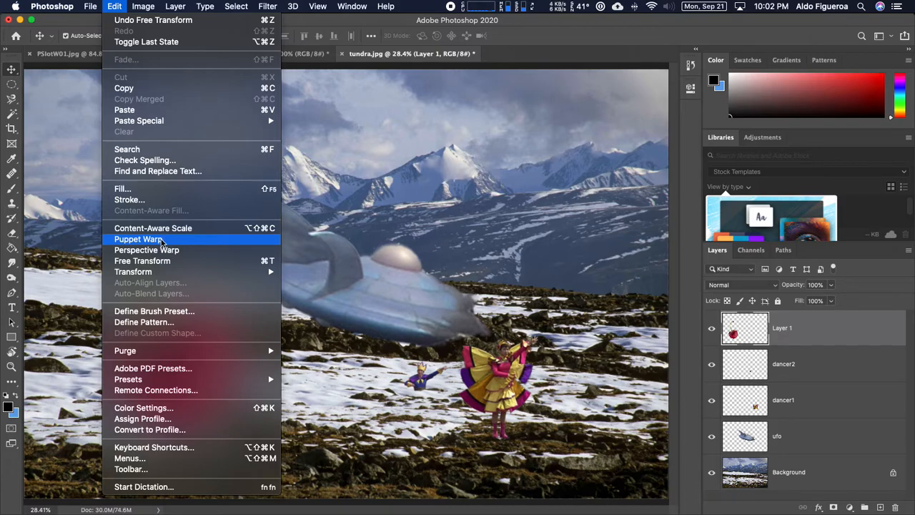
left_click(162, 241)
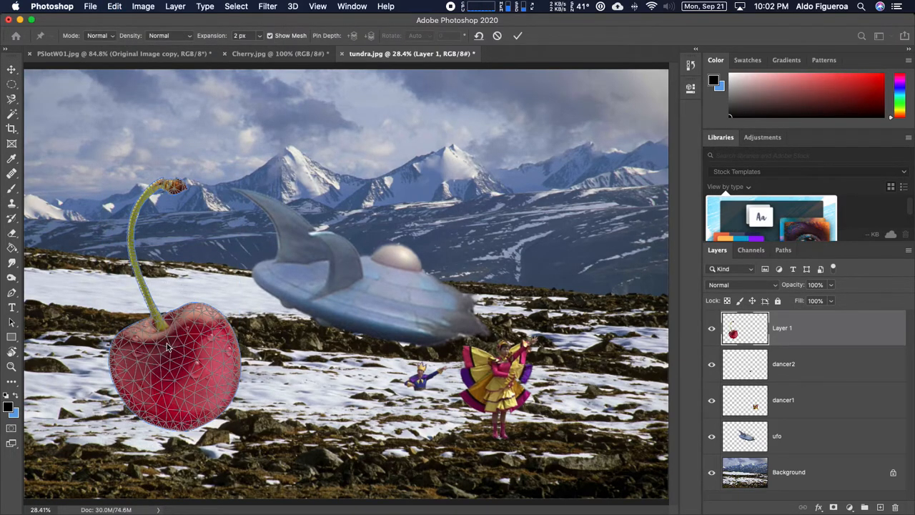
left_click(157, 320)
left_click(134, 264)
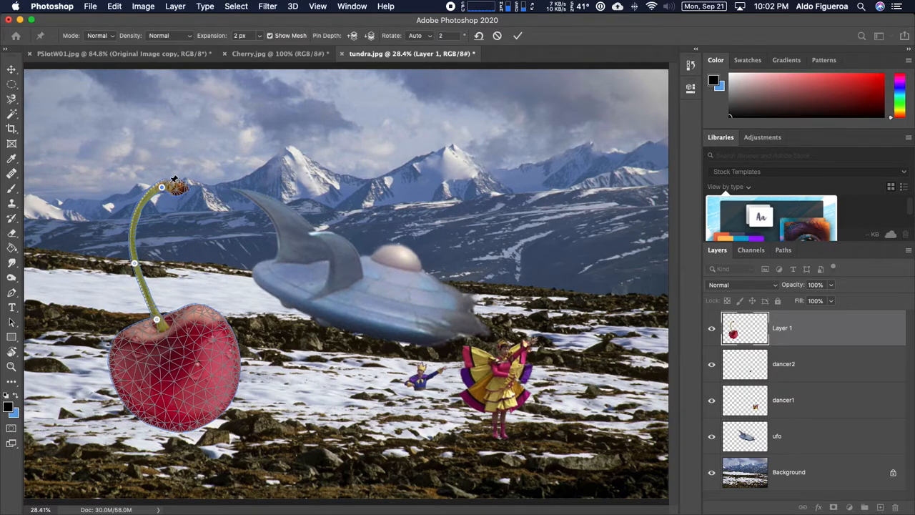
left_click_drag(163, 188, 196, 247)
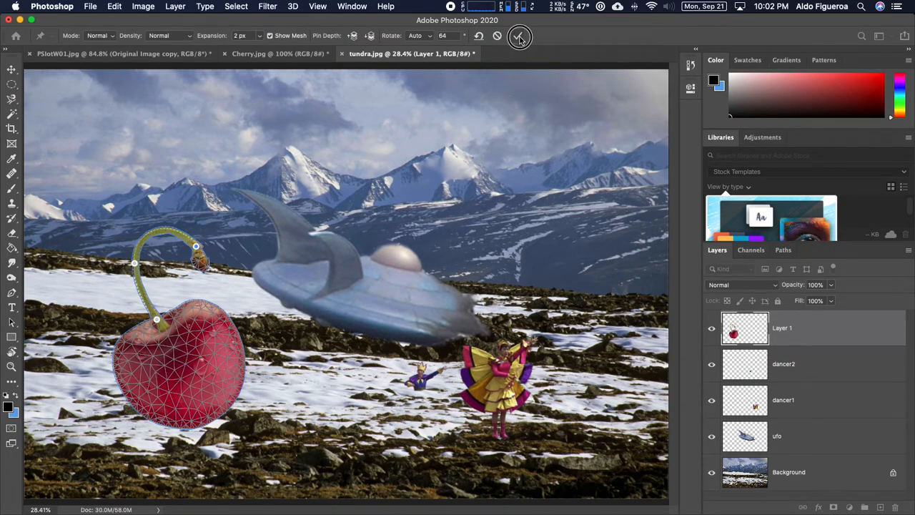
left_click(519, 37)
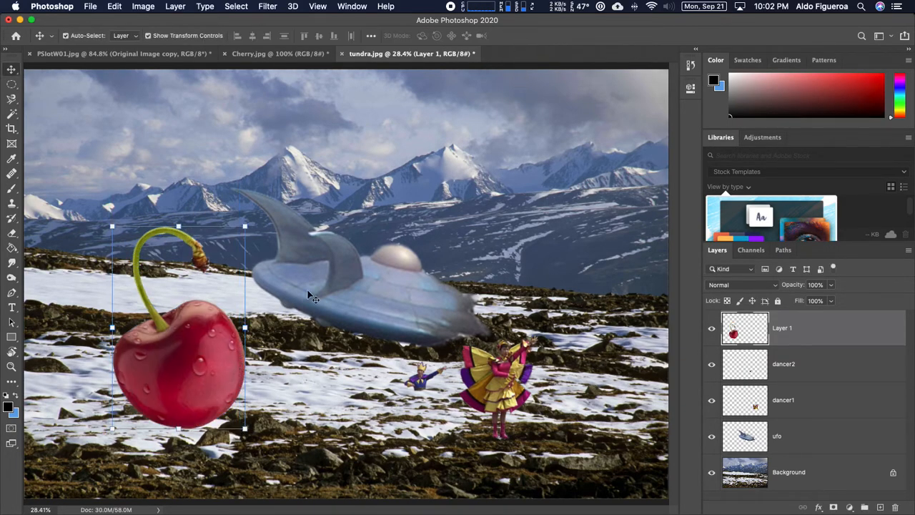
Step: Start Puppet Warp on dancer2 and place pins on the bent arm's cuff, waist, collar, shoulder and outstretched forearm
left_click(498, 384)
left_click(424, 381)
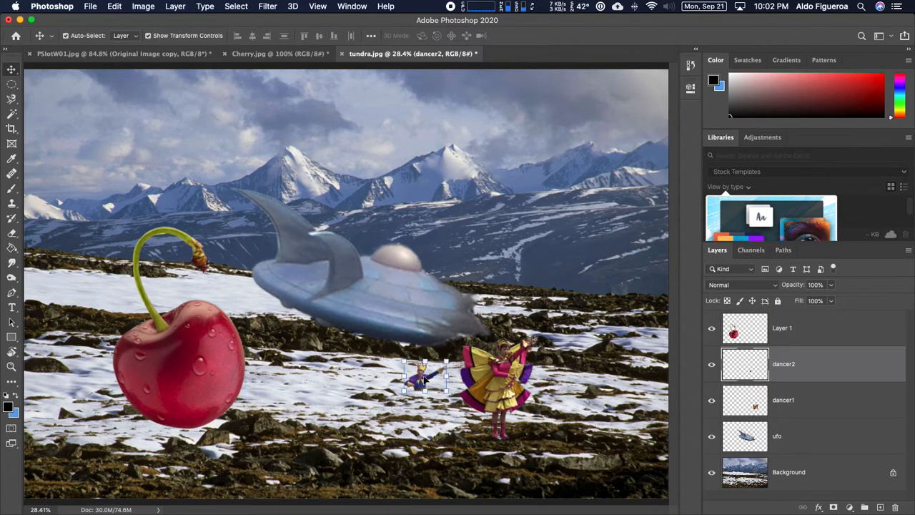
scroll(451, 378, "up", 8)
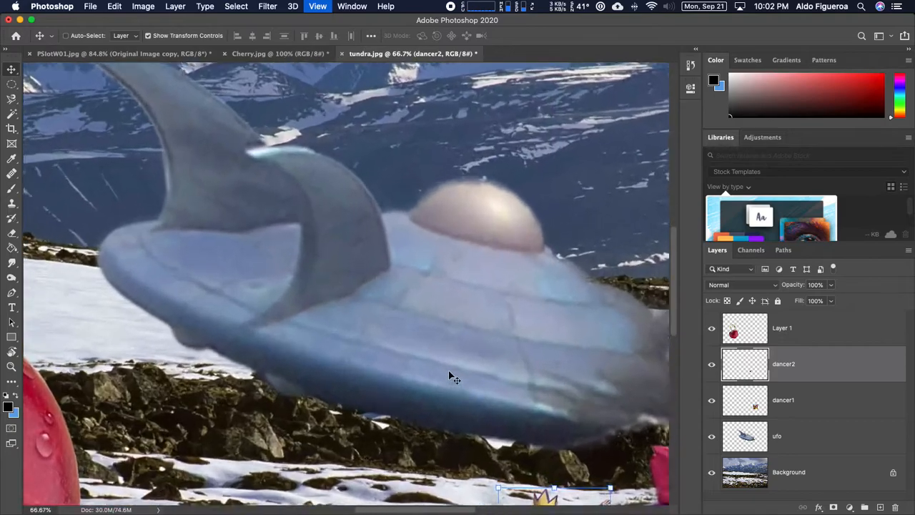
scroll(450, 375, "down", 5)
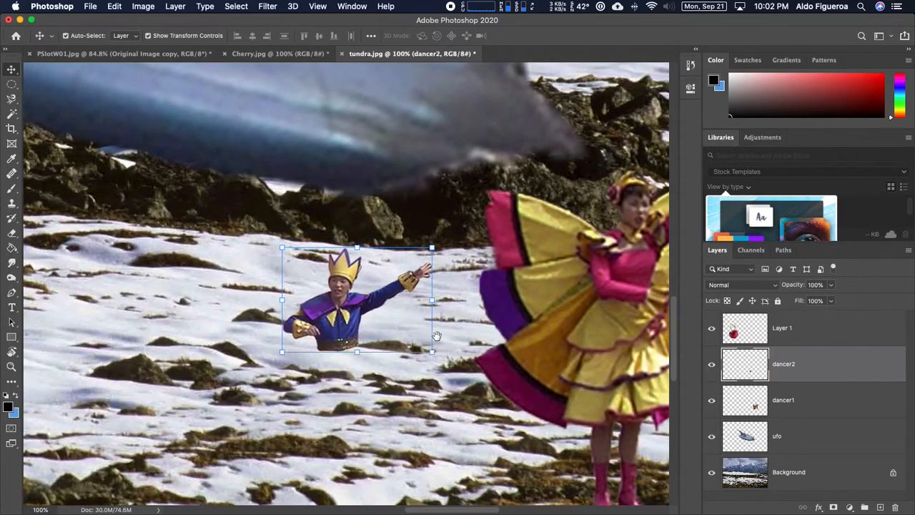
left_click(115, 7)
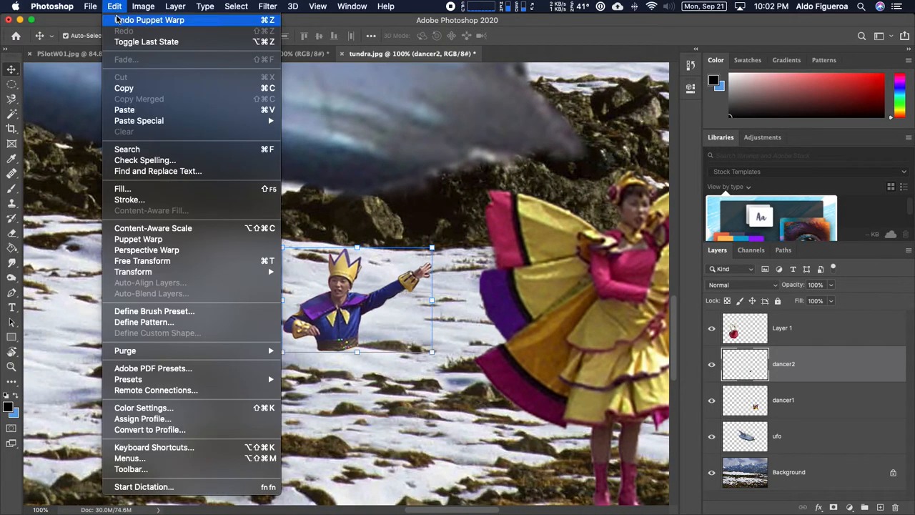
left_click(197, 241)
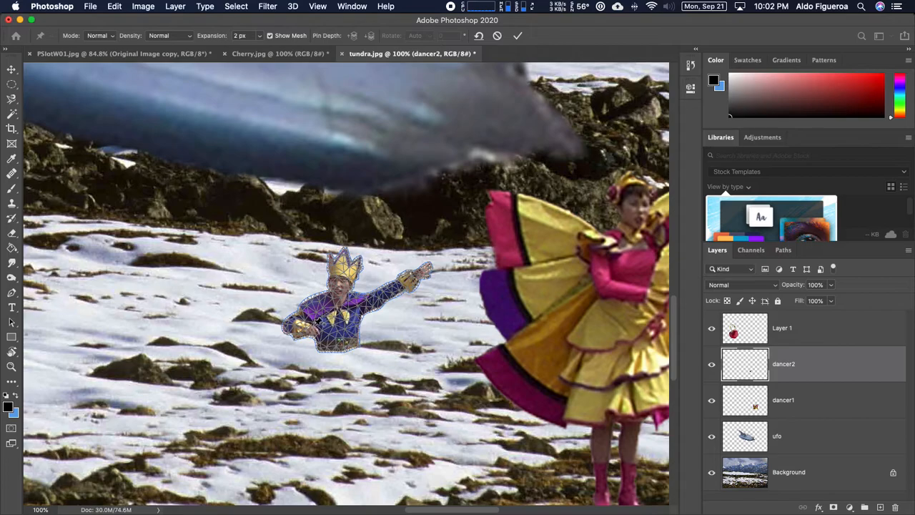
left_click(301, 327)
left_click(342, 339)
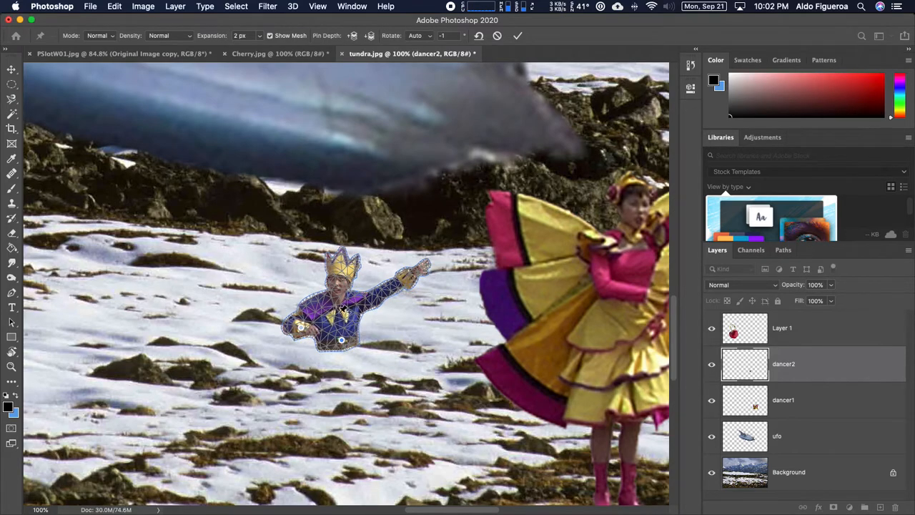
left_click(338, 300)
left_click(364, 301)
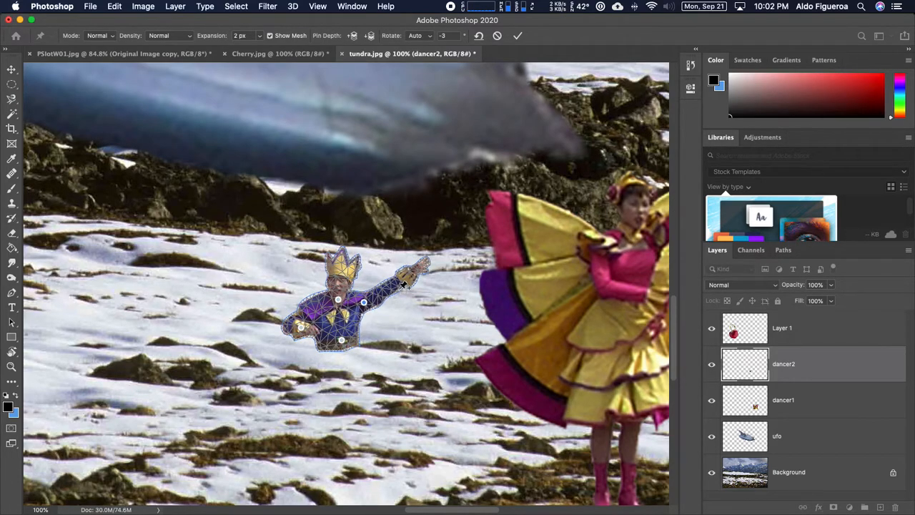
left_click(384, 288)
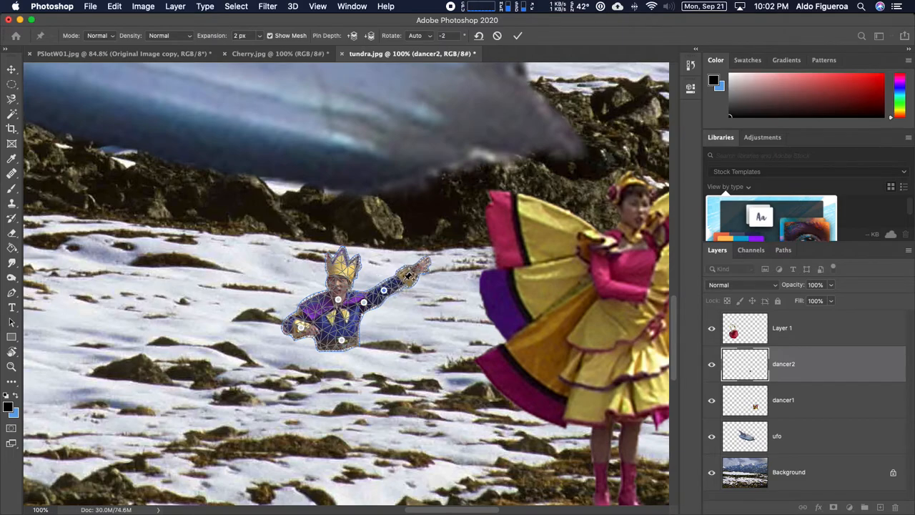
Step: Bend dancer2's outstretched arm at the elbow so the hand waves upward beside the crown, and apply the warp
left_click_drag(412, 272, 389, 298)
mouse_move(386, 265)
left_mouse_down()
mouse_move(409, 273)
mouse_move(387, 268)
left_mouse_up()
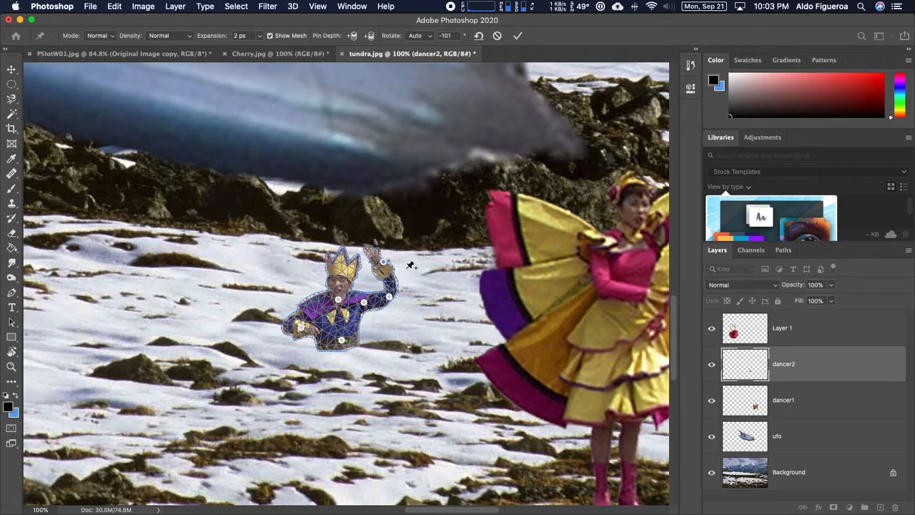
left_click(518, 35)
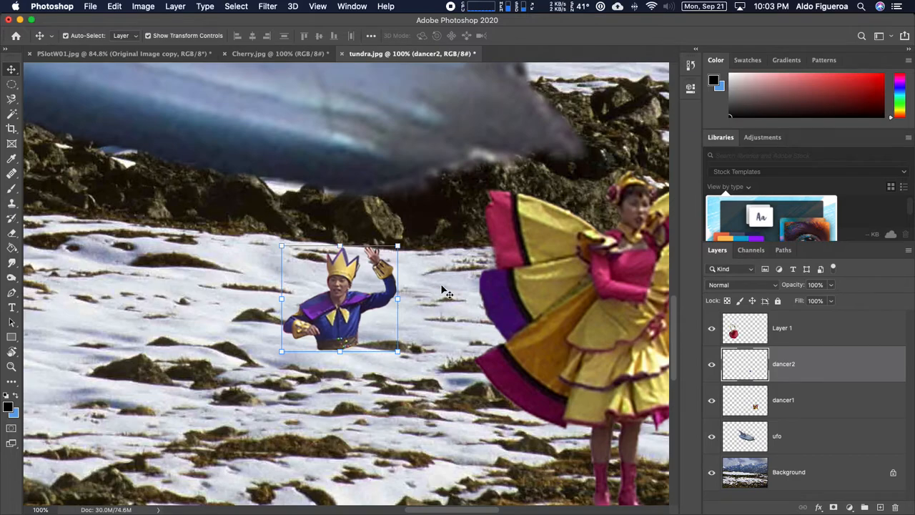
Step: Try to skew dancer1 by stretching the side of its raised hand vertically, and cancel the transformation
left_click_drag(431, 239, 456, 247)
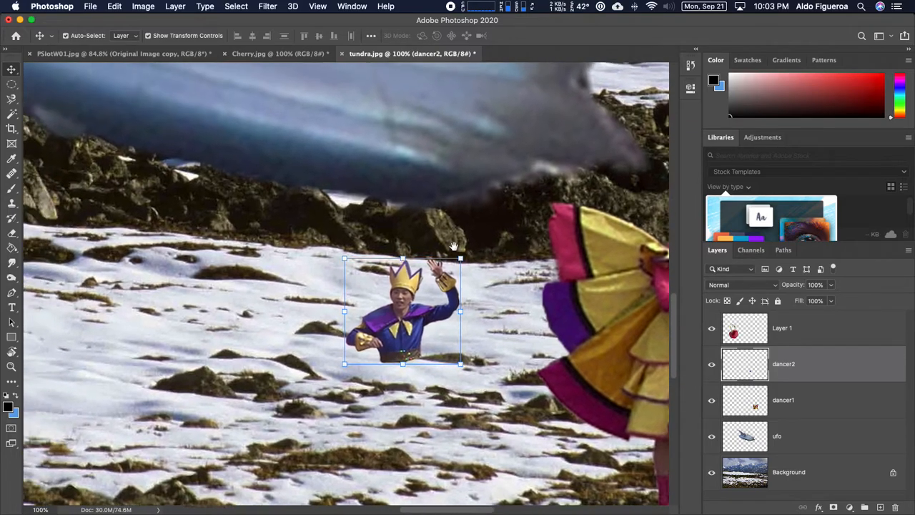
key("super+minus")
key("super+minus")
key("super+minus")
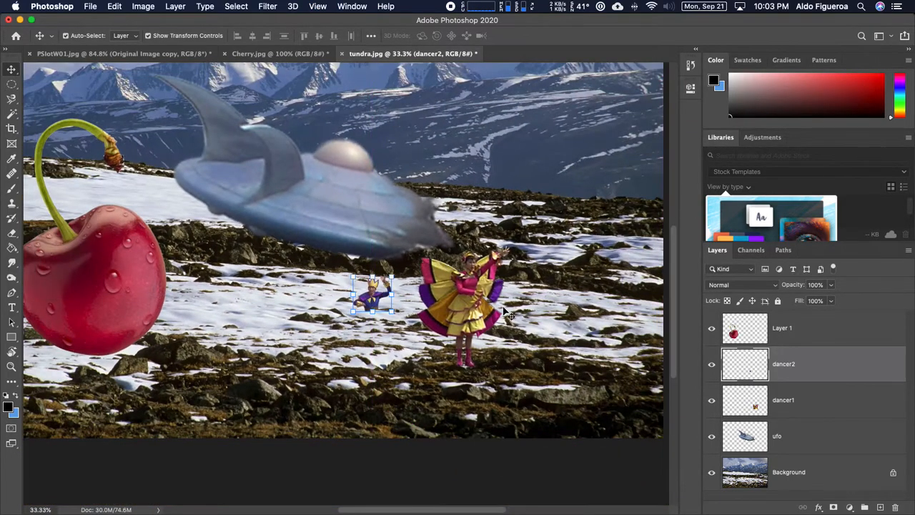
left_click(473, 309)
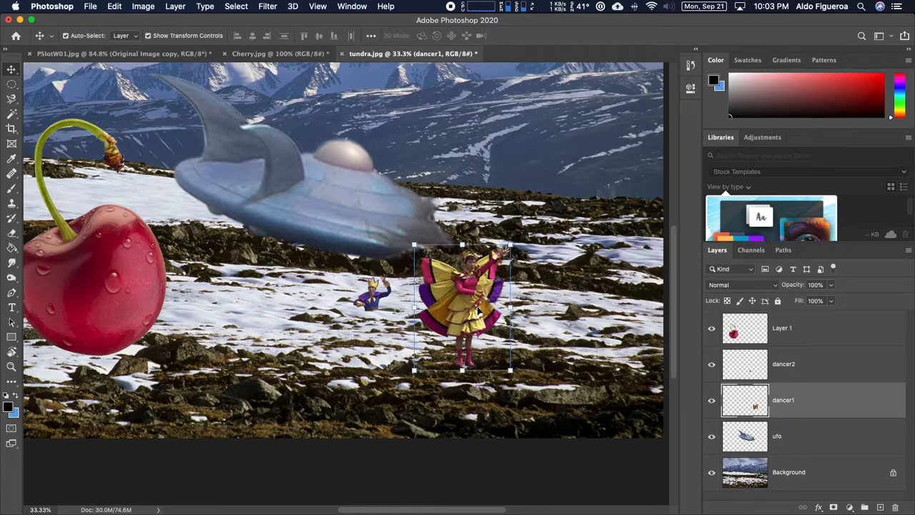
left_click(116, 8)
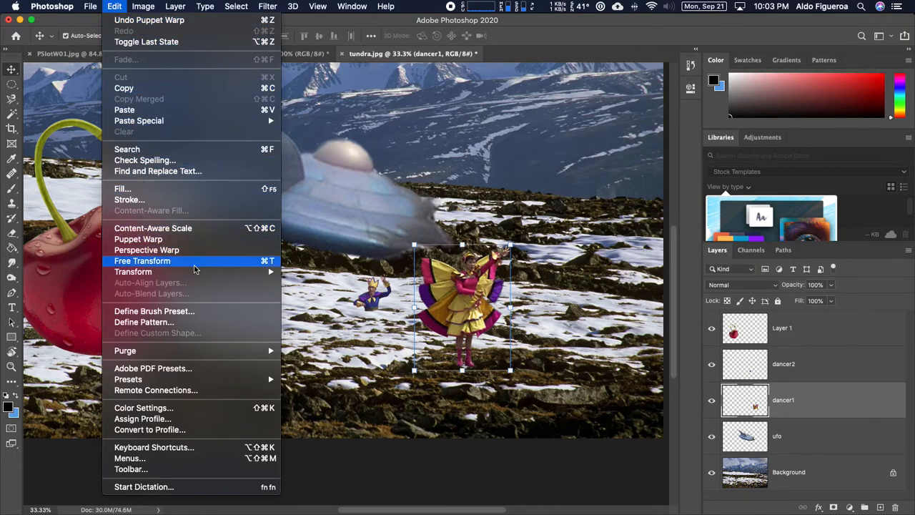
mouse_move(202, 274)
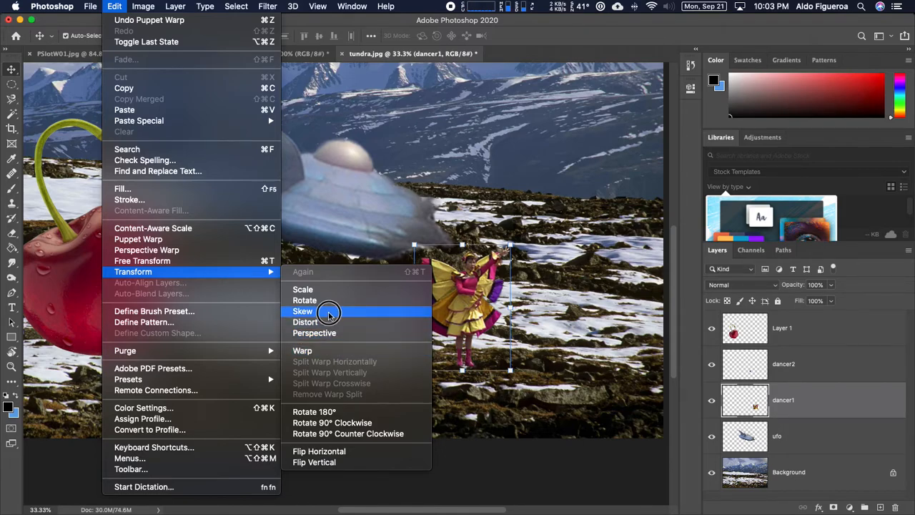
left_click(331, 315)
left_click_drag(513, 250, 510, 218)
left_click_drag(511, 371, 503, 410)
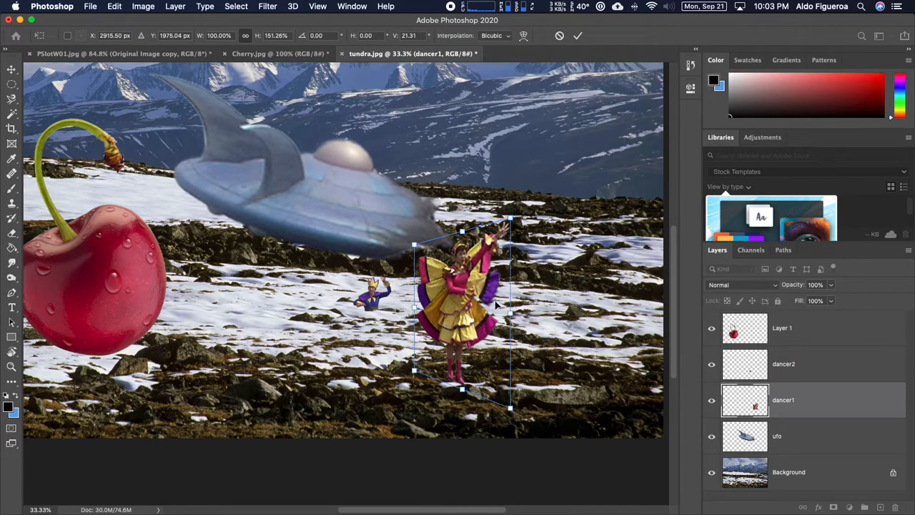
mouse_move(415, 307)
left_mouse_down()
mouse_move(423, 250)
mouse_move(414, 238)
mouse_move(425, 221)
mouse_move(432, 309)
left_mouse_up()
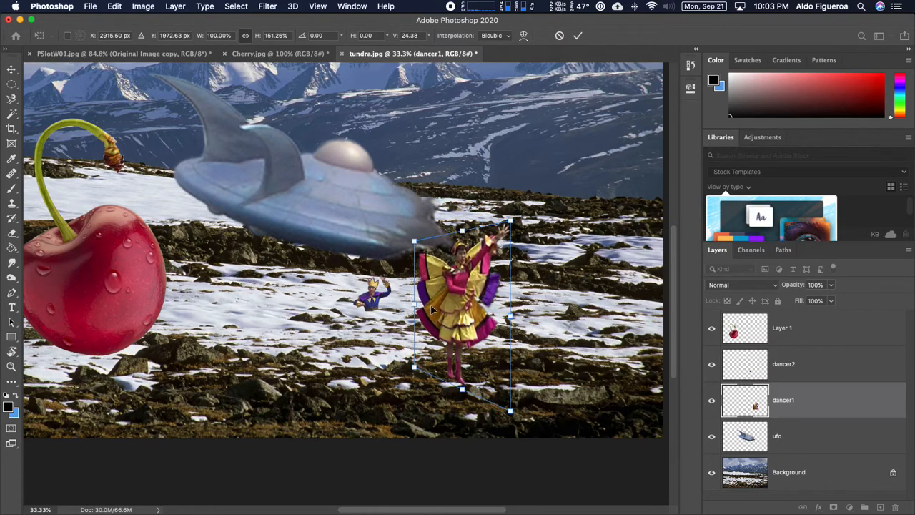
left_click(559, 37)
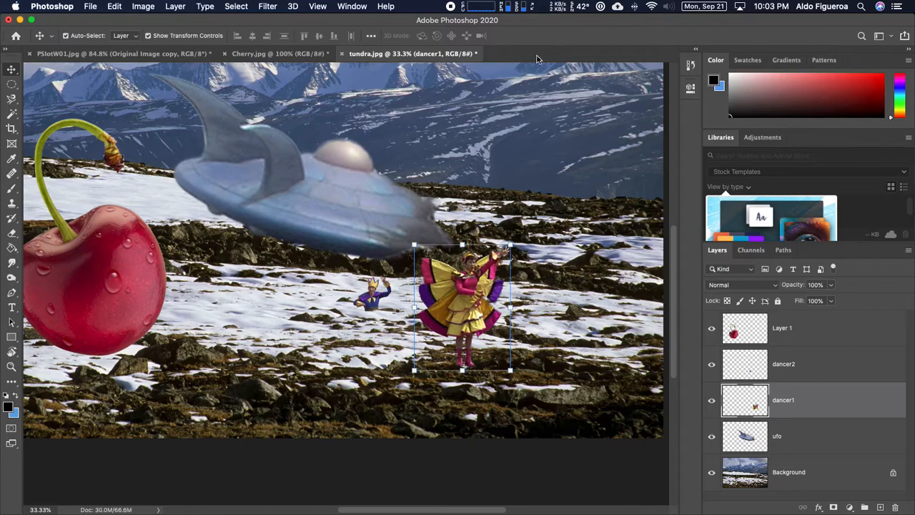
Step: Distort dancer1 by widening its upper corner and lowering its top edge, and move it up onto the ufo
left_click(115, 6)
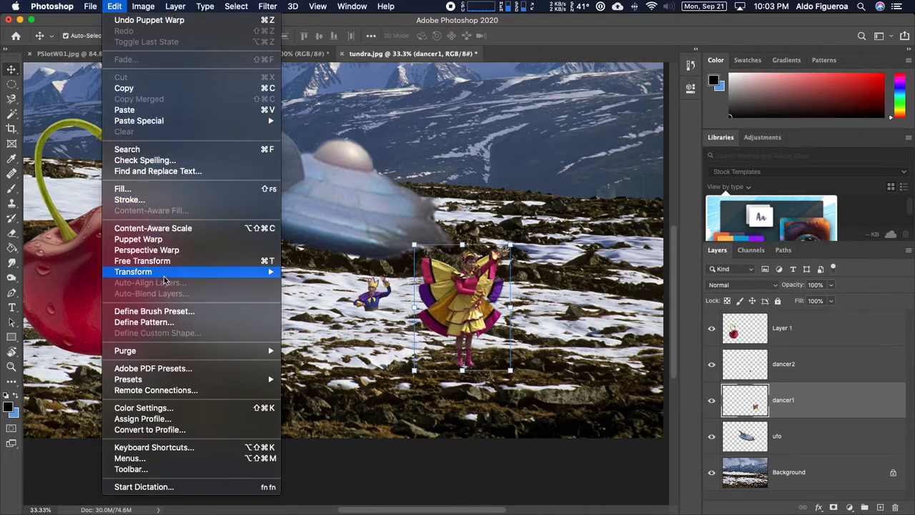
left_click(328, 322)
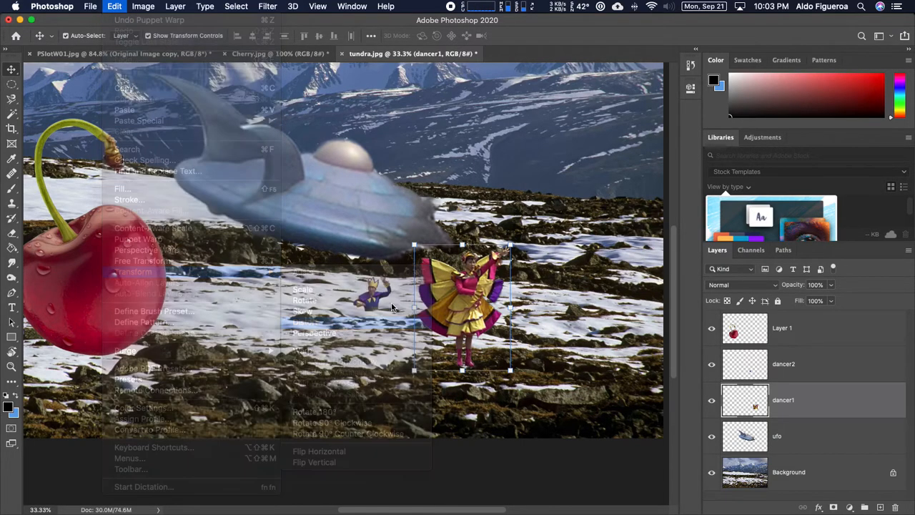
mouse_move(512, 247)
left_mouse_down()
mouse_move(592, 260)
mouse_move(556, 194)
mouse_move(465, 192)
mouse_move(548, 269)
mouse_move(548, 327)
mouse_move(496, 348)
mouse_move(527, 279)
mouse_move(515, 197)
mouse_move(535, 242)
mouse_move(526, 244)
left_mouse_up()
left_click_drag(466, 304, 373, 212)
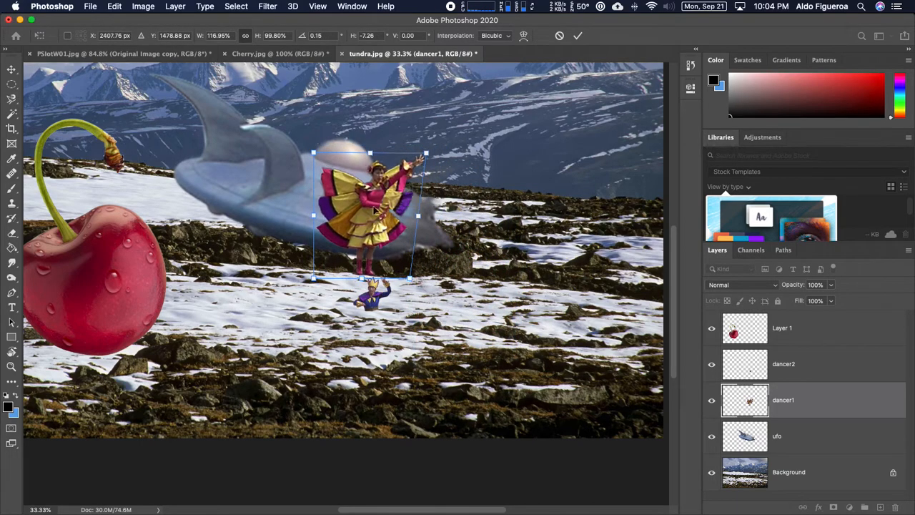
left_click_drag(359, 156, 362, 175)
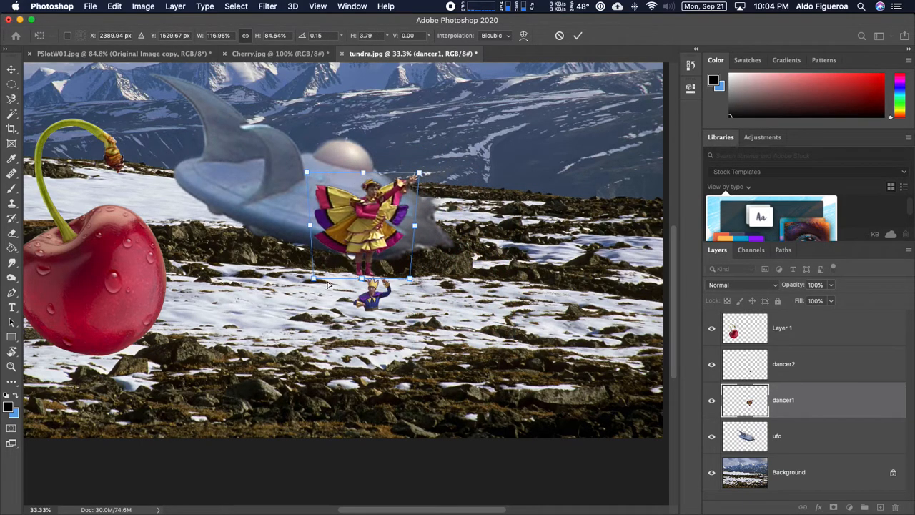
left_click_drag(381, 211, 314, 149)
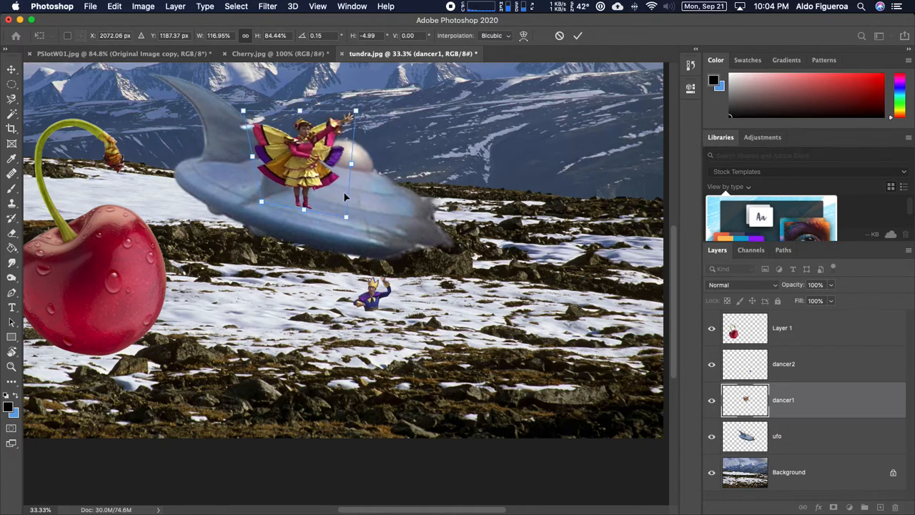
Step: Distort dancer1's corners inward to shrink and slant it onto the ufo's near fin, apply the transformation and deselect the layer
left_click_drag(346, 216, 306, 174)
left_click_drag(342, 119, 298, 136)
left_click_drag(244, 112, 262, 136)
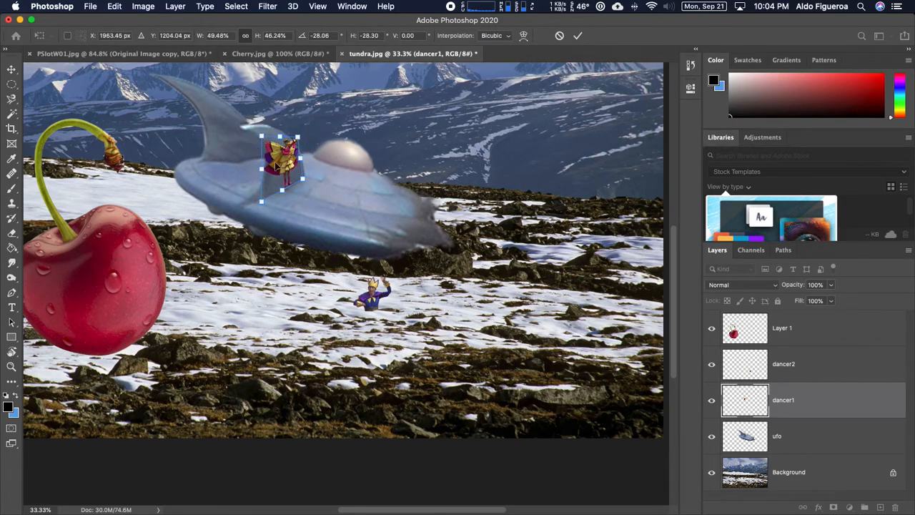
left_click_drag(261, 206, 278, 192)
left_click_drag(264, 137, 294, 146)
left_click_drag(304, 178, 278, 186)
left_click_drag(268, 145, 297, 145)
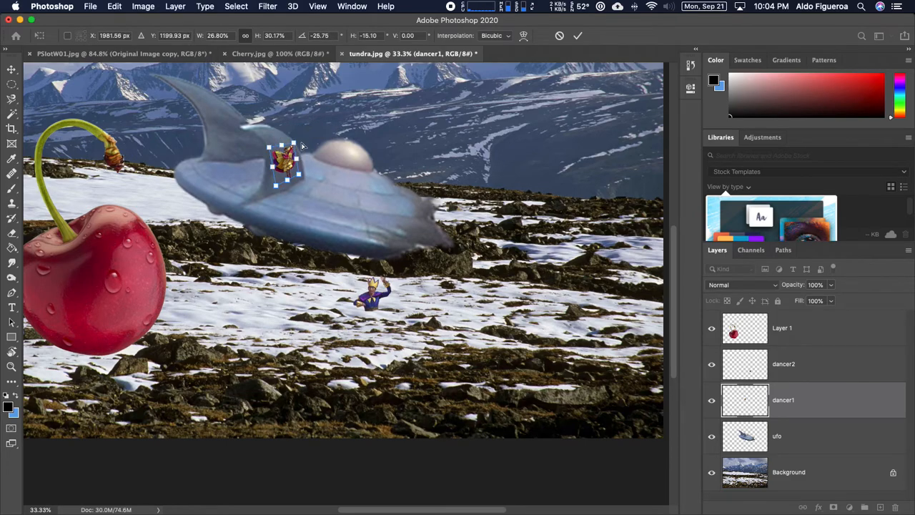
left_click(578, 35)
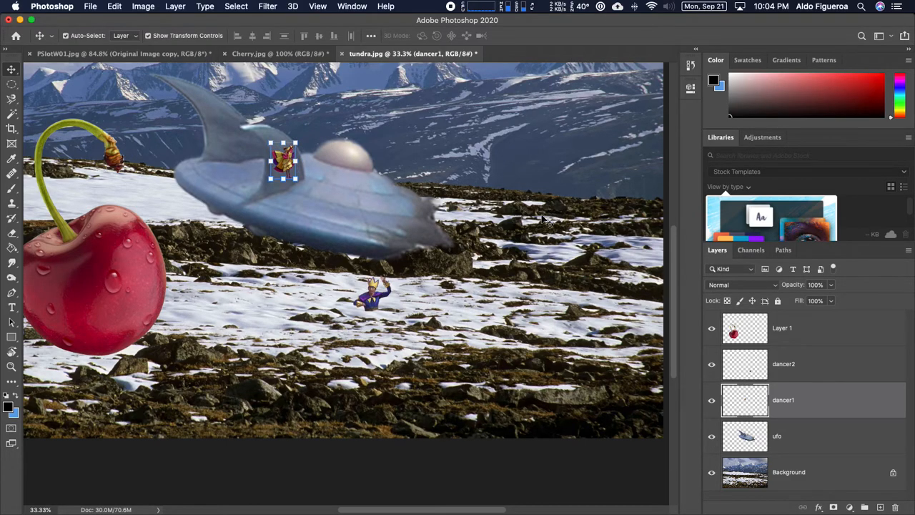
left_click(302, 380)
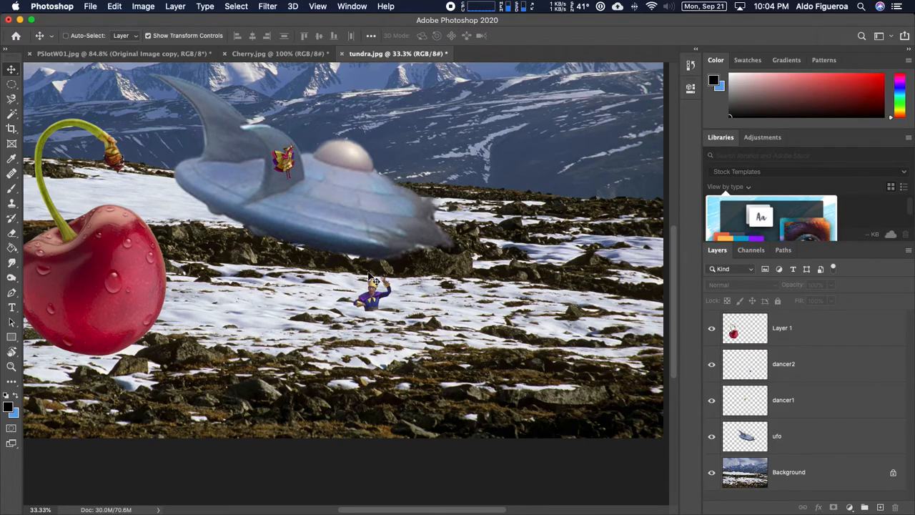
key("super+minus")
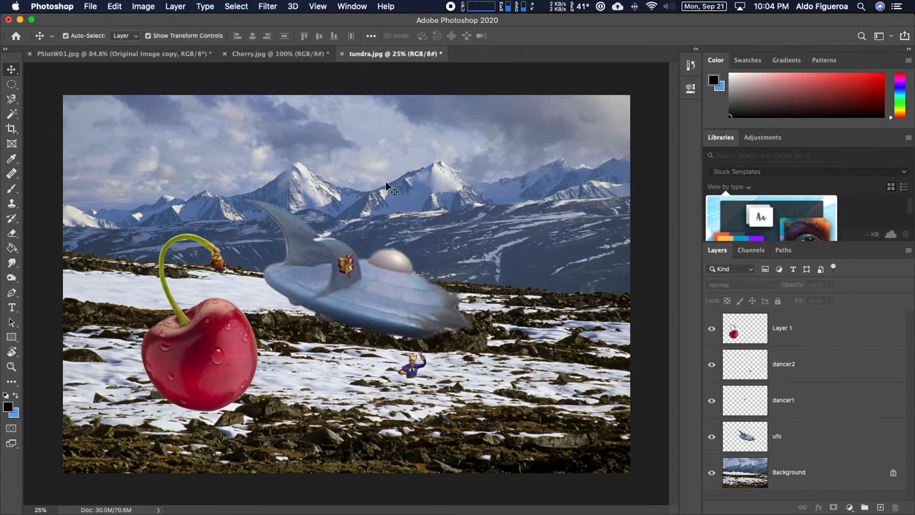